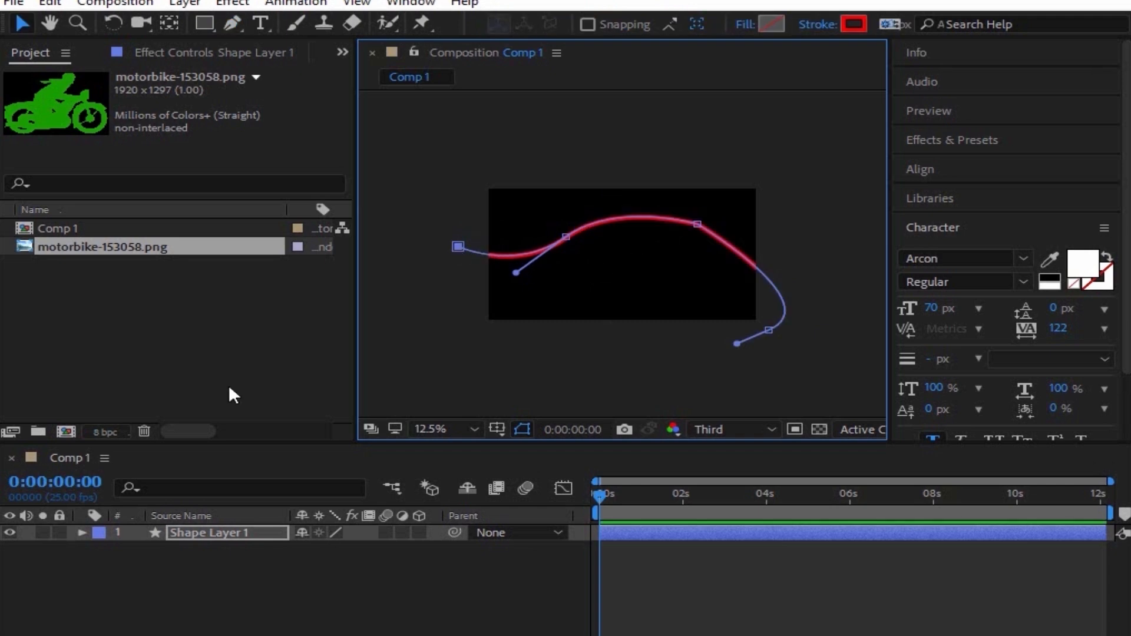
# Step: Select the imported motorbike-153058.png in the Project panel
pyautogui.click(134, 277)
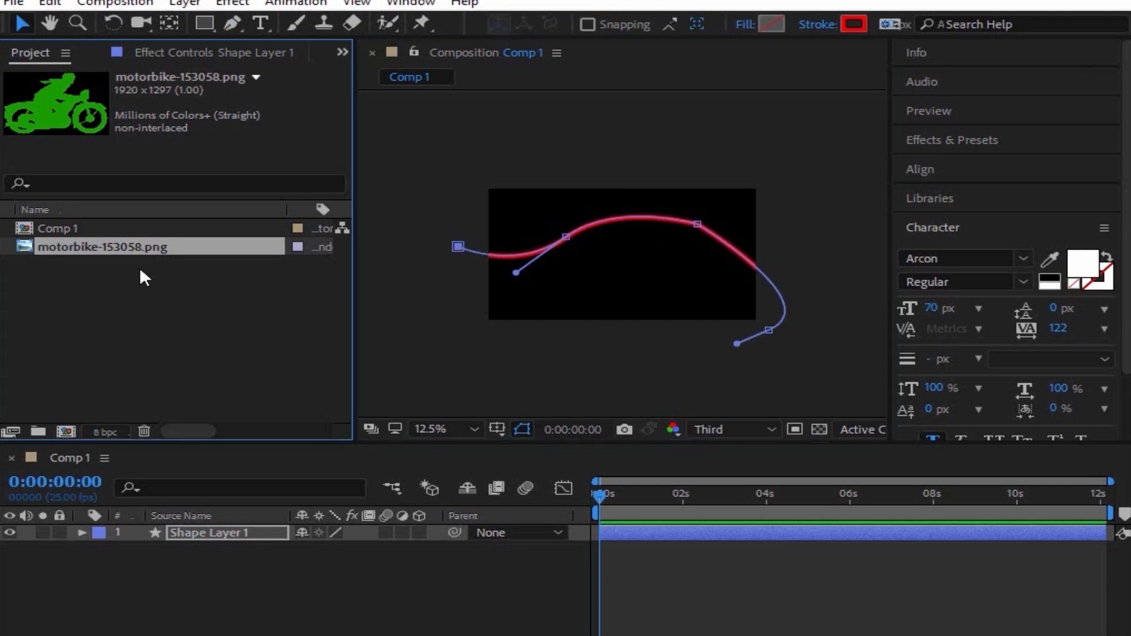
# Step: Add motorbike-153058.png to Comp 1 as a layer and scale it to 20%
pyautogui.moveTo(139, 247); pyautogui.dragTo(236, 549)
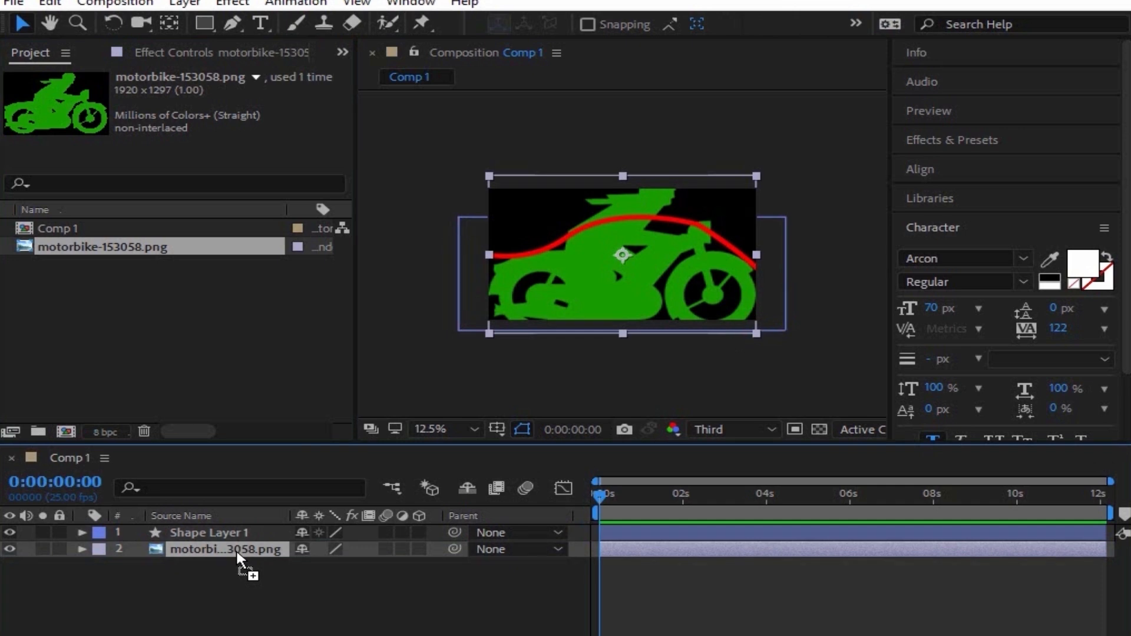
pyautogui.press('s')
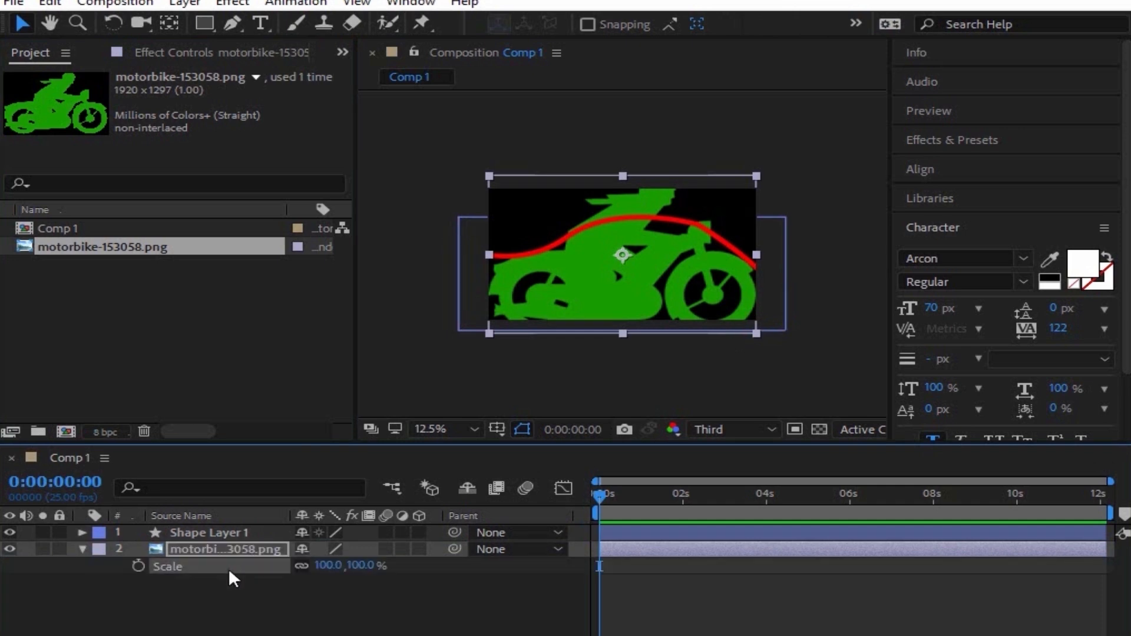
pyautogui.click(331, 566)
pyautogui.write('20')
pyautogui.press('Return')
# Step: Move the small motorbike to the red path's left end and return to the timeline start
pyautogui.click(608, 251)
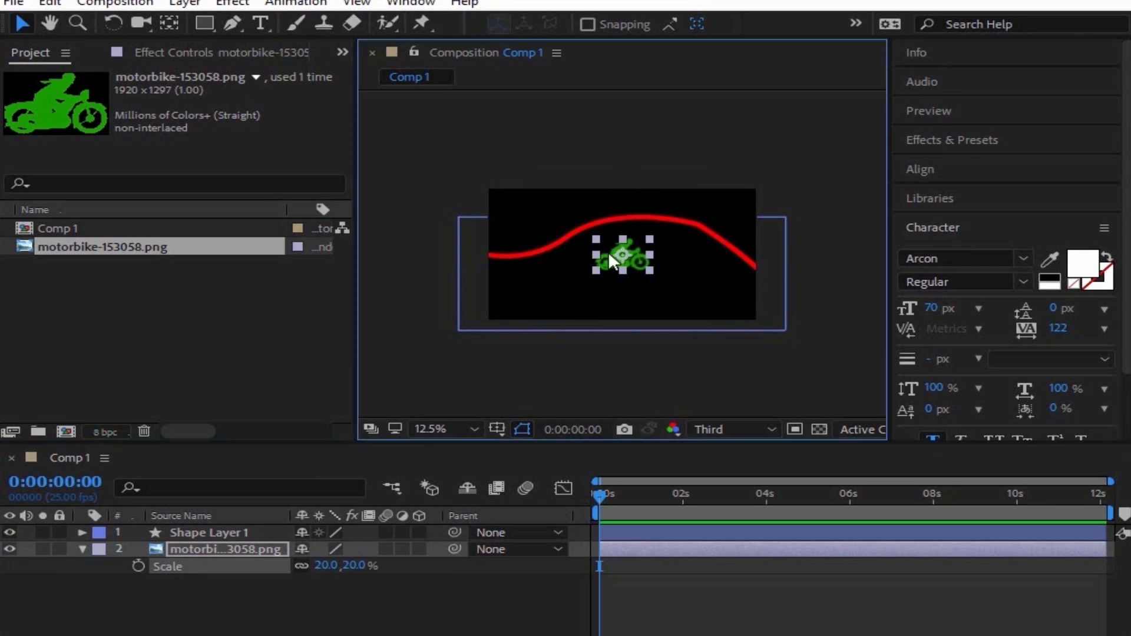
pyautogui.moveTo(608, 251); pyautogui.dragTo(464, 231)
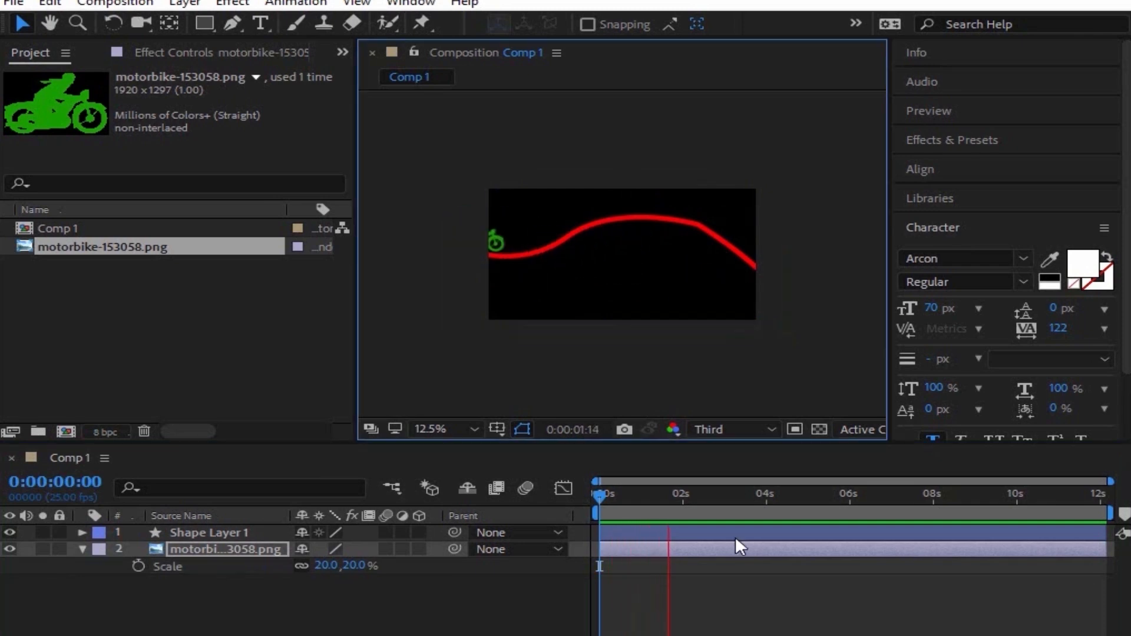
pyautogui.press('space')
pyautogui.press('Home')
pyautogui.click(223, 531)
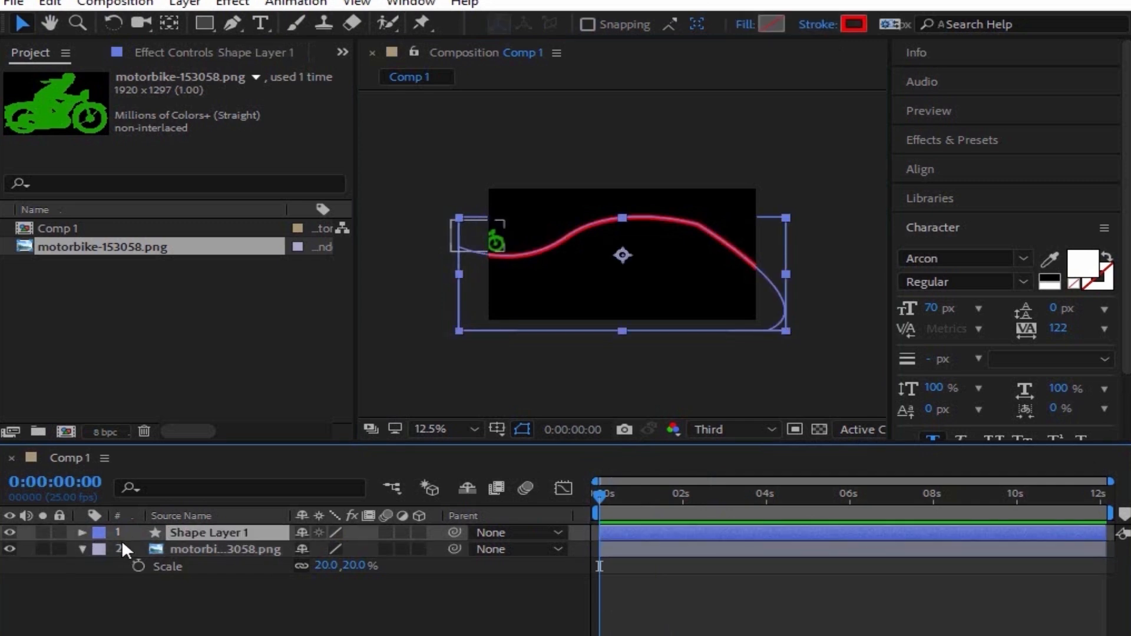
# Step: Copy the Path property from Shape Layer 1 > Contents > Shape 1 > Path 1
pyautogui.click(82, 532)
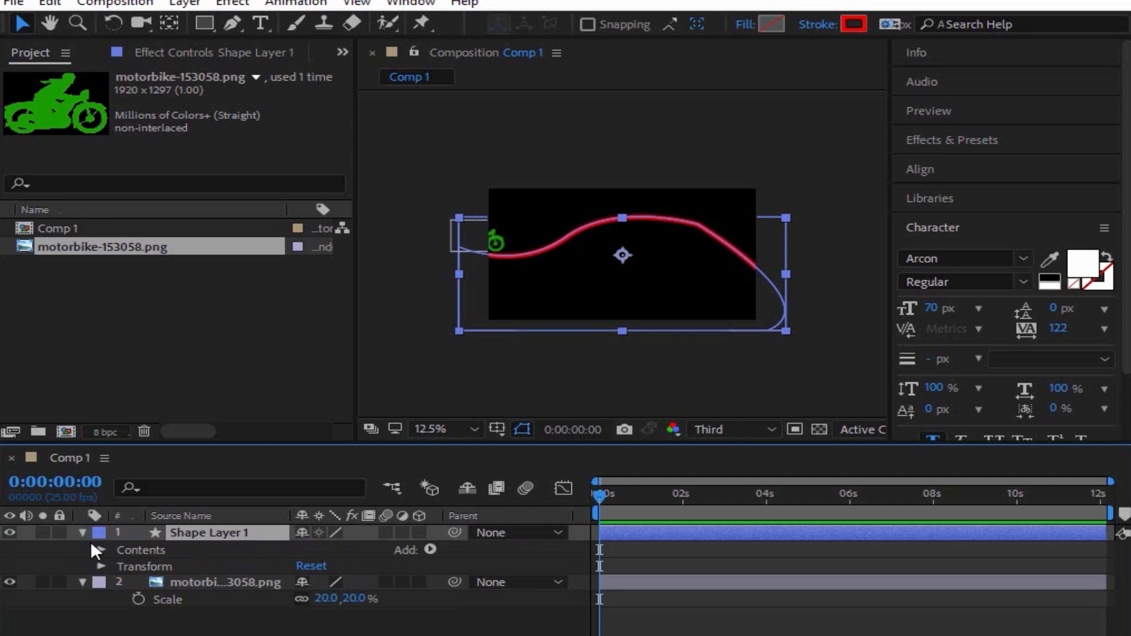
pyautogui.click(100, 549)
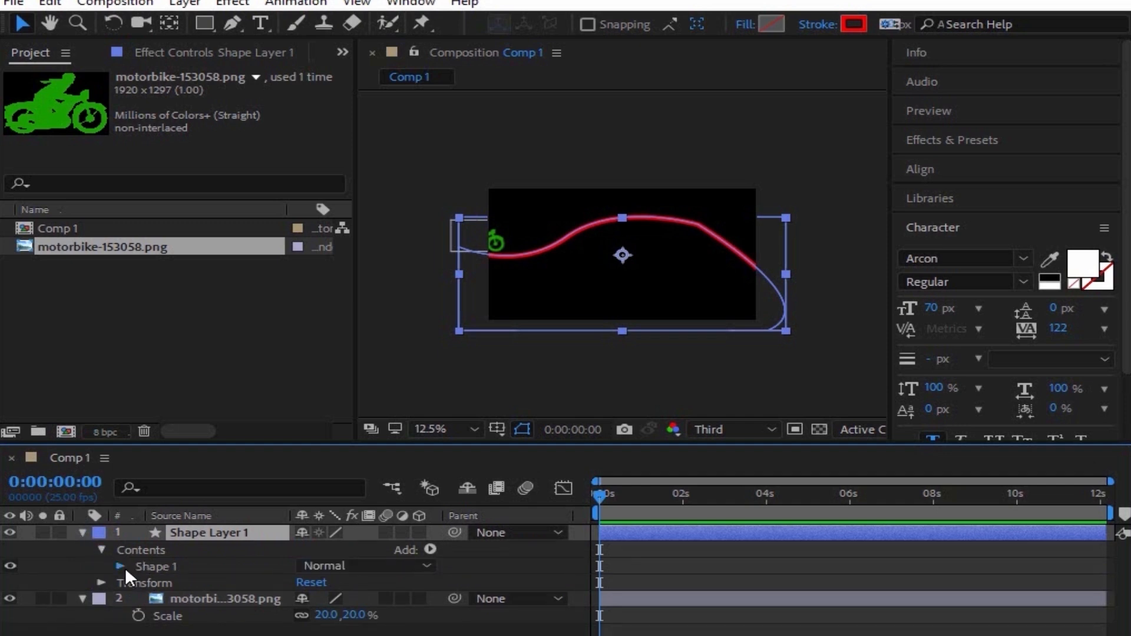
pyautogui.click(121, 567)
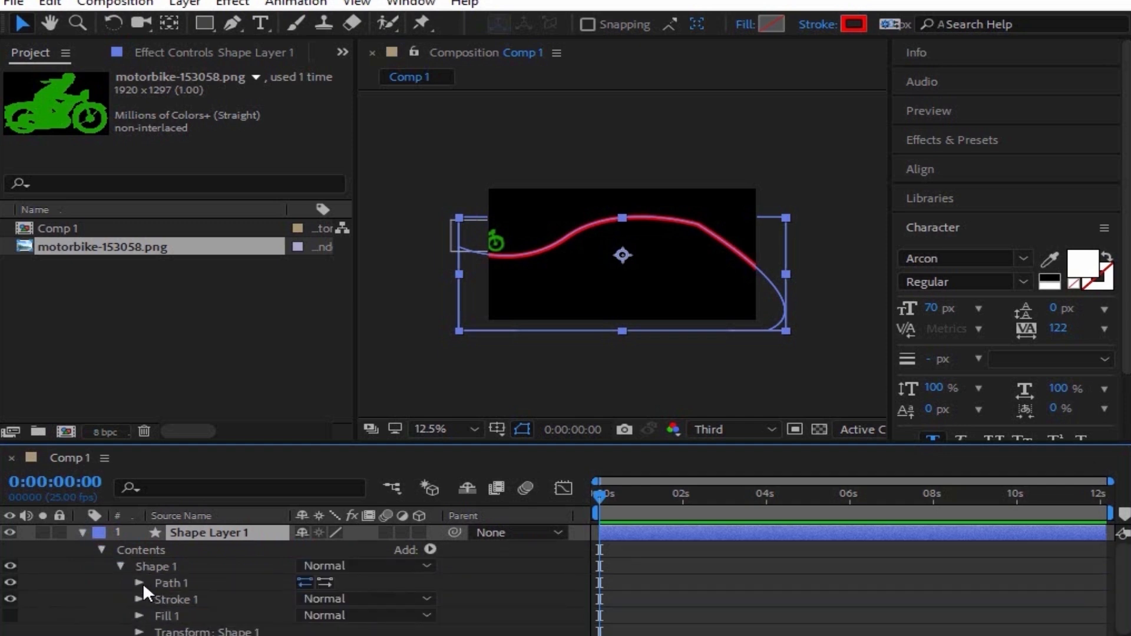
pyautogui.click(140, 582)
pyautogui.click(203, 598)
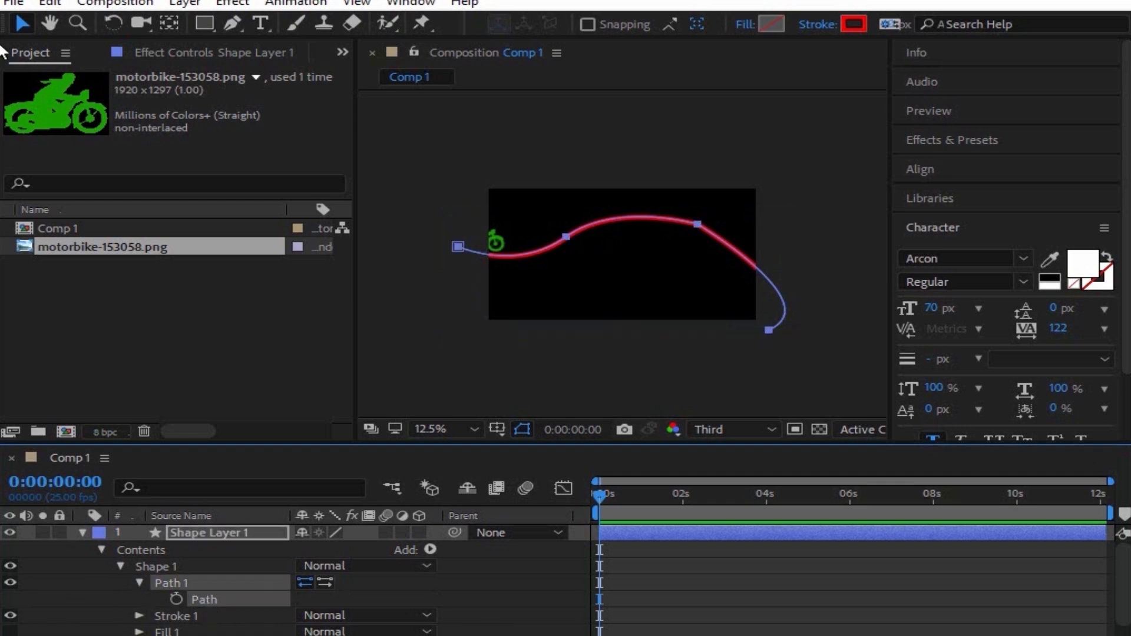
pyautogui.click(51, 3)
pyautogui.click(121, 116)
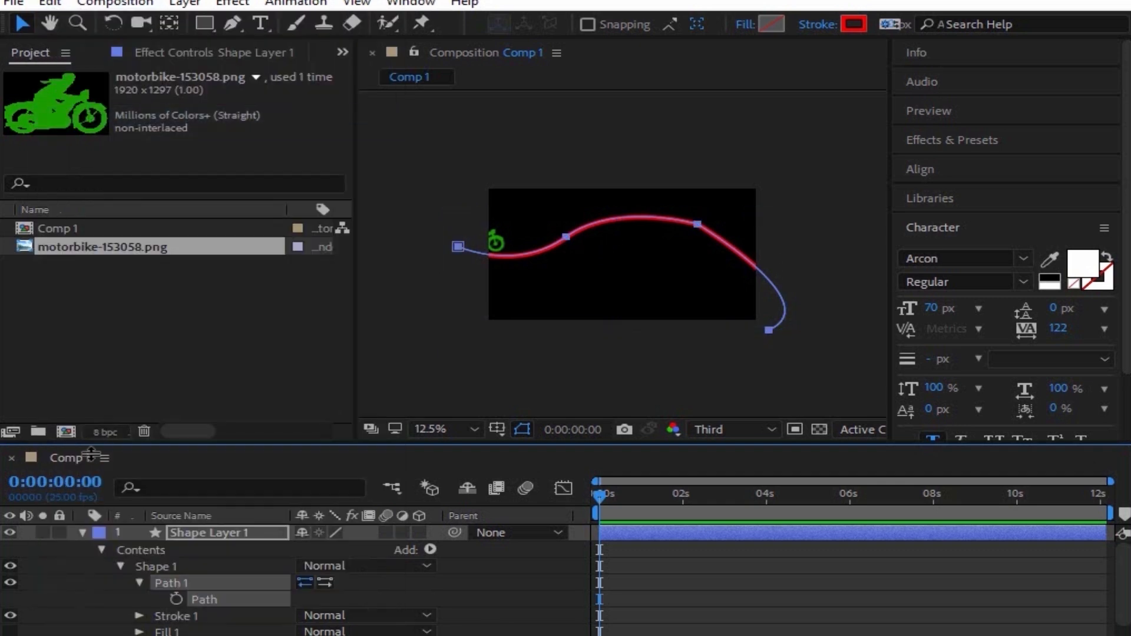
# Step: Select the motorbike layer's Position property, ready to receive the copied path
pyautogui.click(82, 532)
pyautogui.click(182, 549)
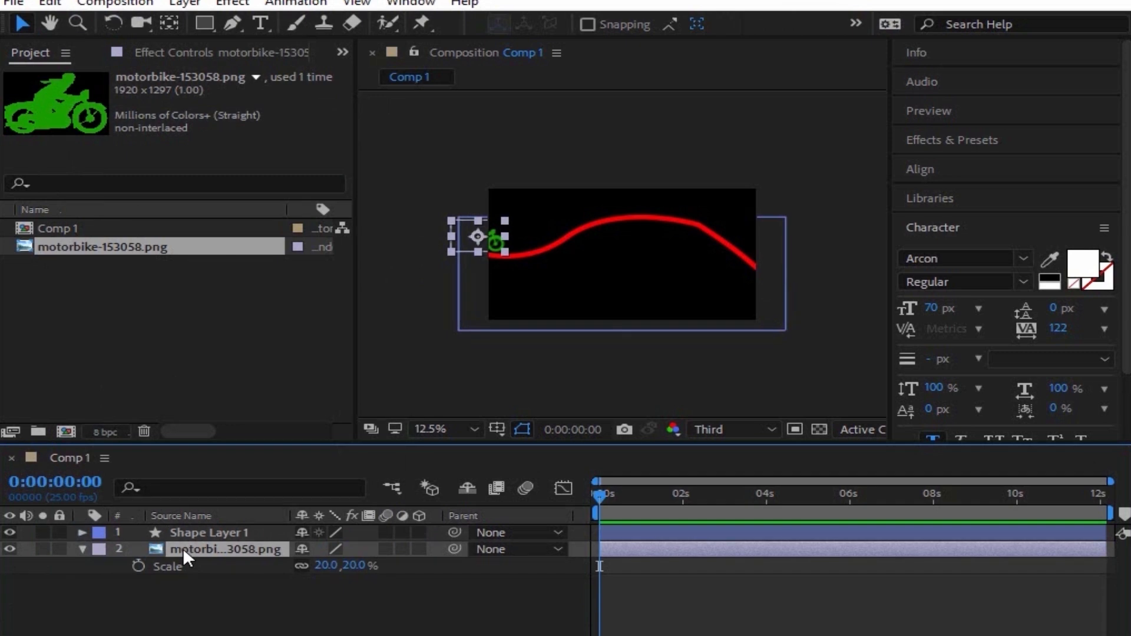
pyautogui.press('p')
pyautogui.click(189, 563)
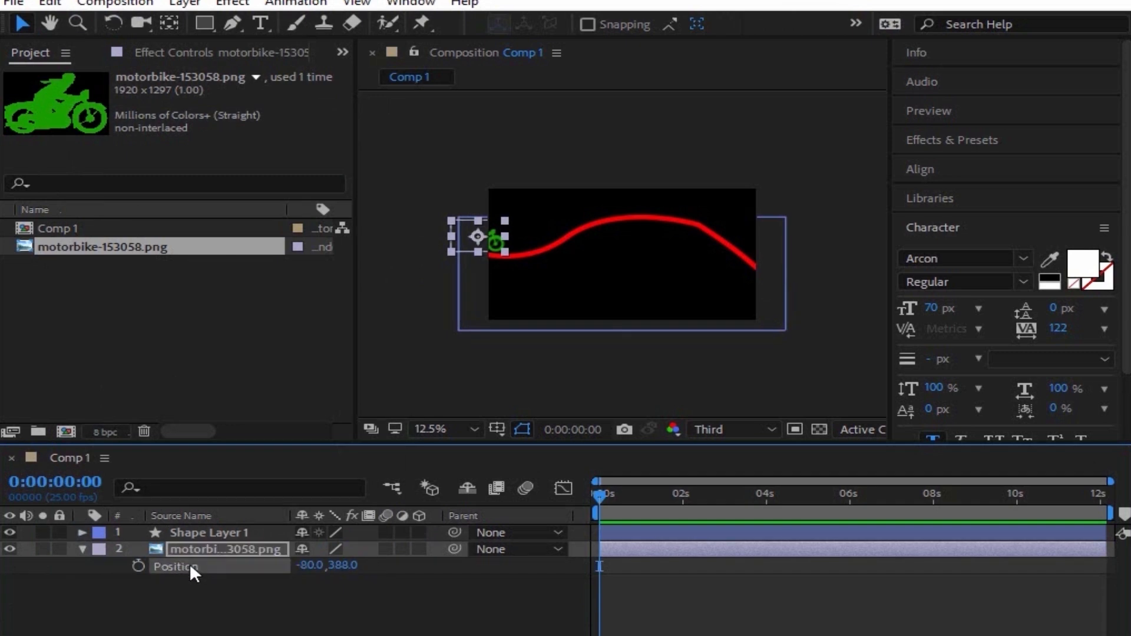
pyautogui.click(48, 3)
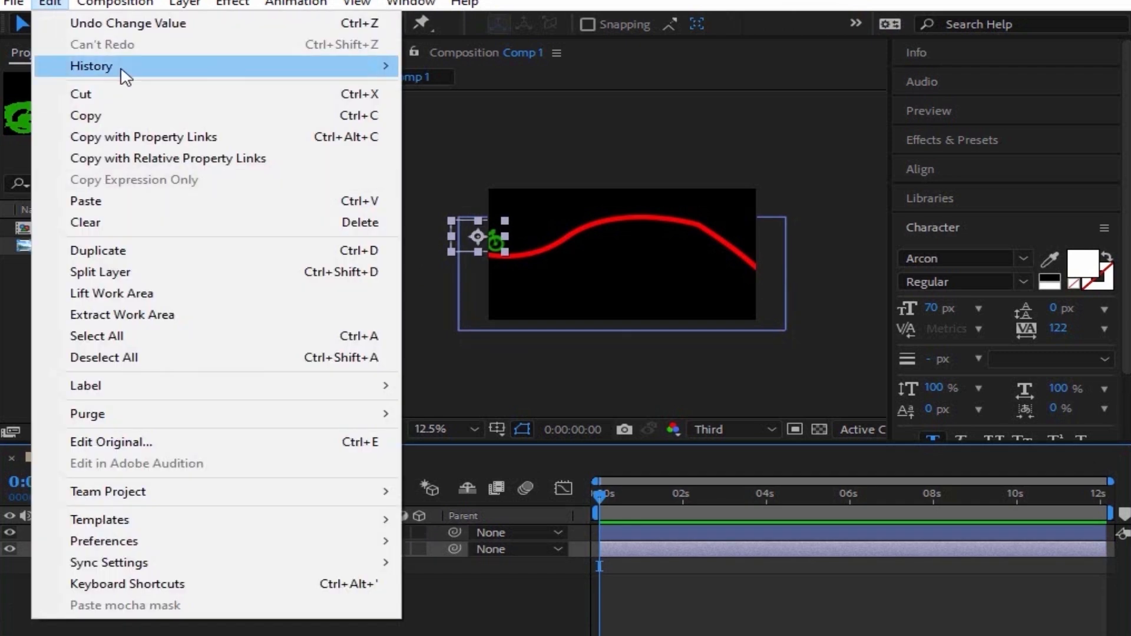
# Step: Paste the red curve into the motorbike's Position and scrub to confirm it follows the path
pyautogui.click(126, 203)
pyautogui.moveTo(598, 493); pyautogui.dragTo(616, 554)
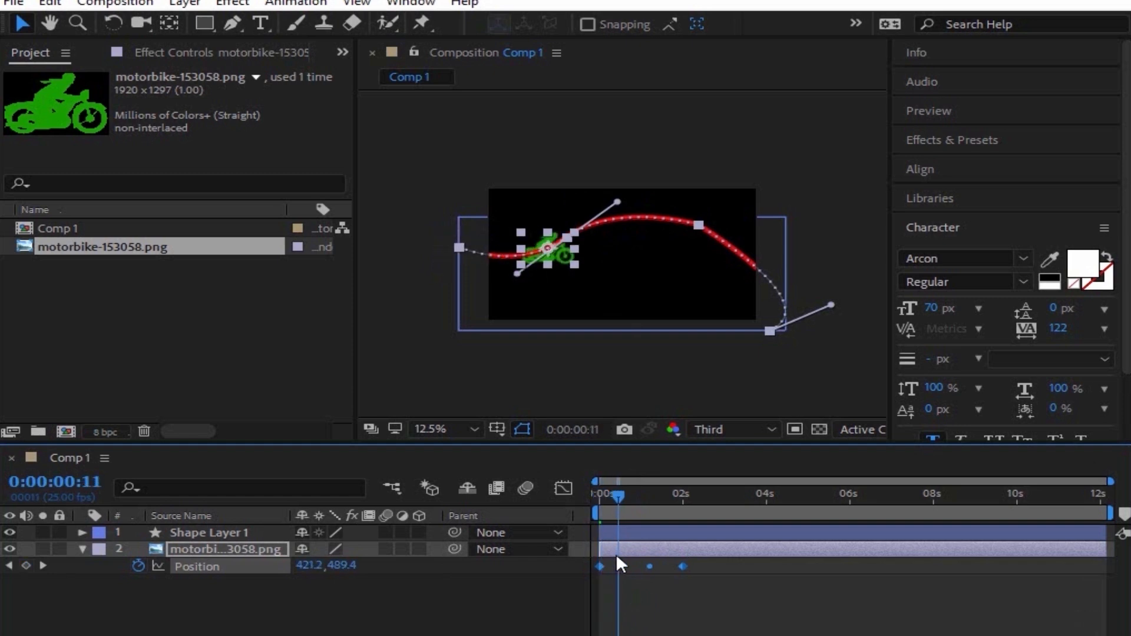
pyautogui.scroll(2, 606, 322)
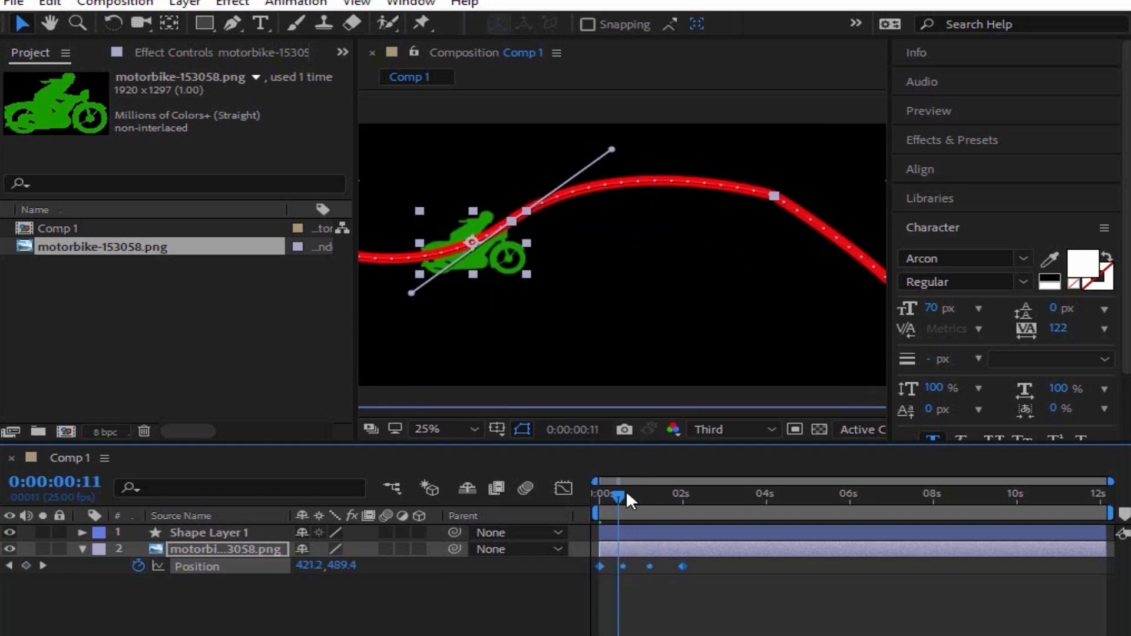
pyautogui.click(634, 507)
pyautogui.moveTo(634, 506); pyautogui.dragTo(609, 507)
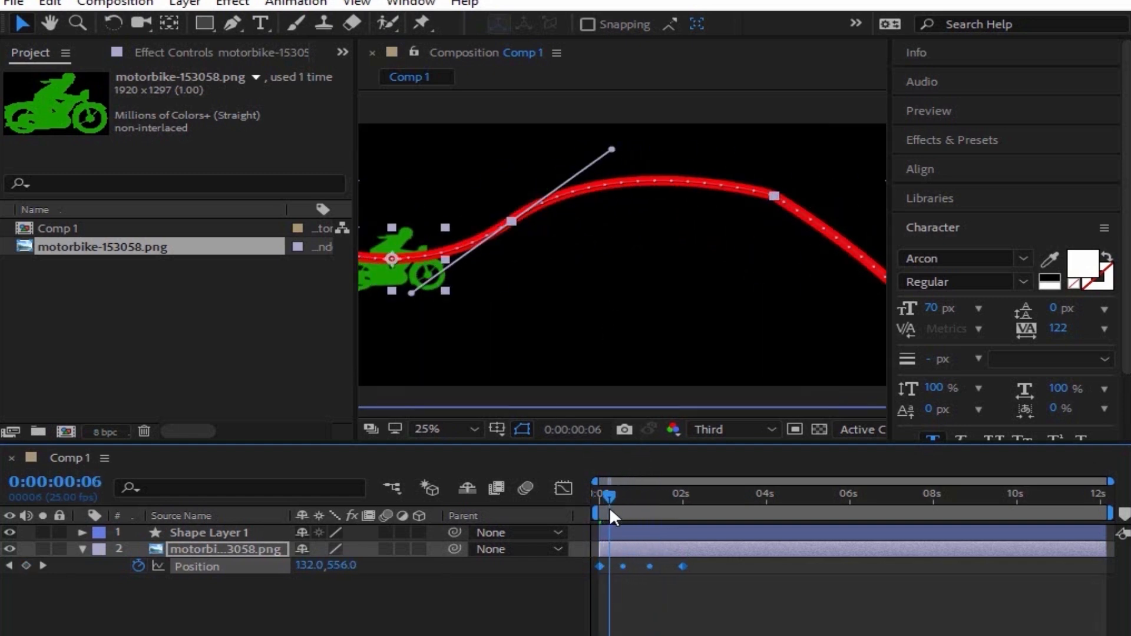
pyautogui.click(268, 548)
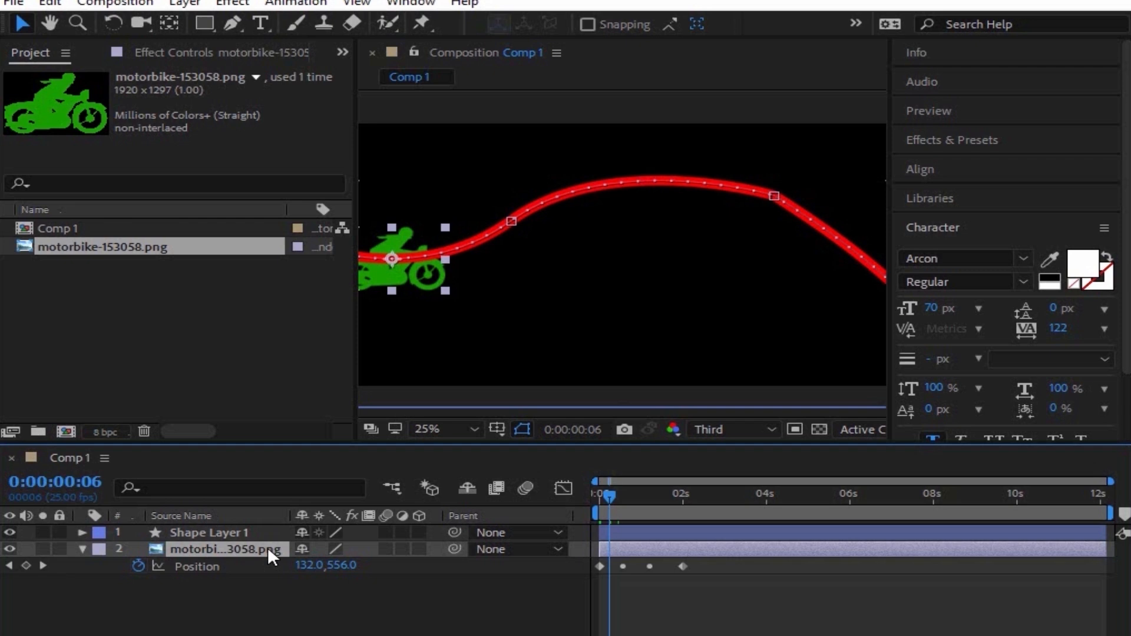
# Step: Set the motorbike layer's Auto-Orientation to Orient Along Path
pyautogui.rightClick(268, 547)
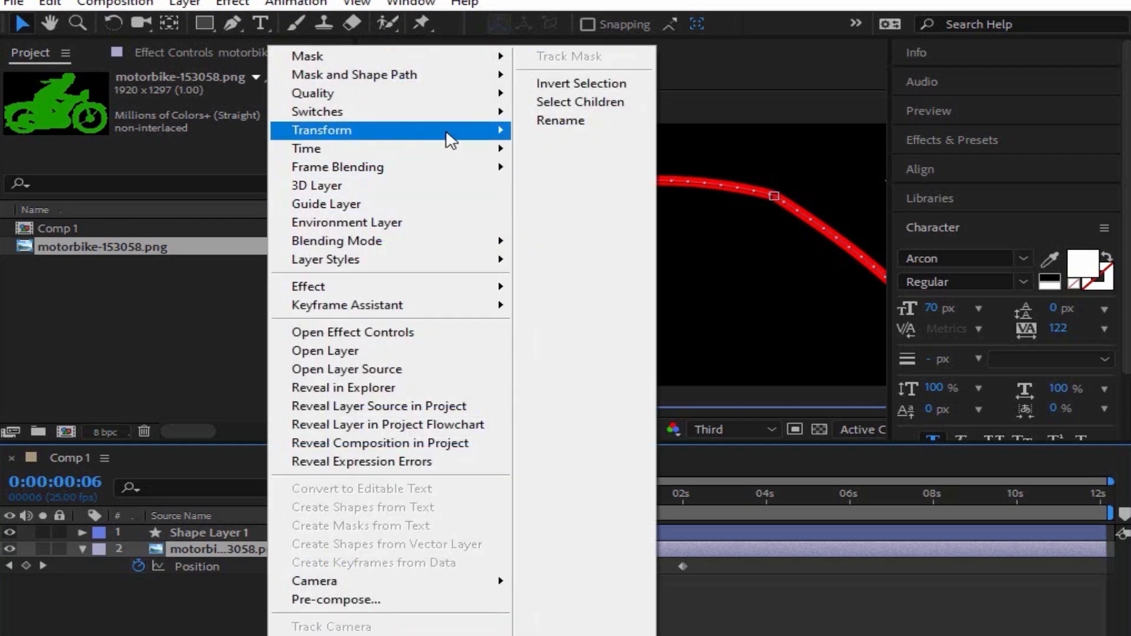
pyautogui.moveTo(449, 139)
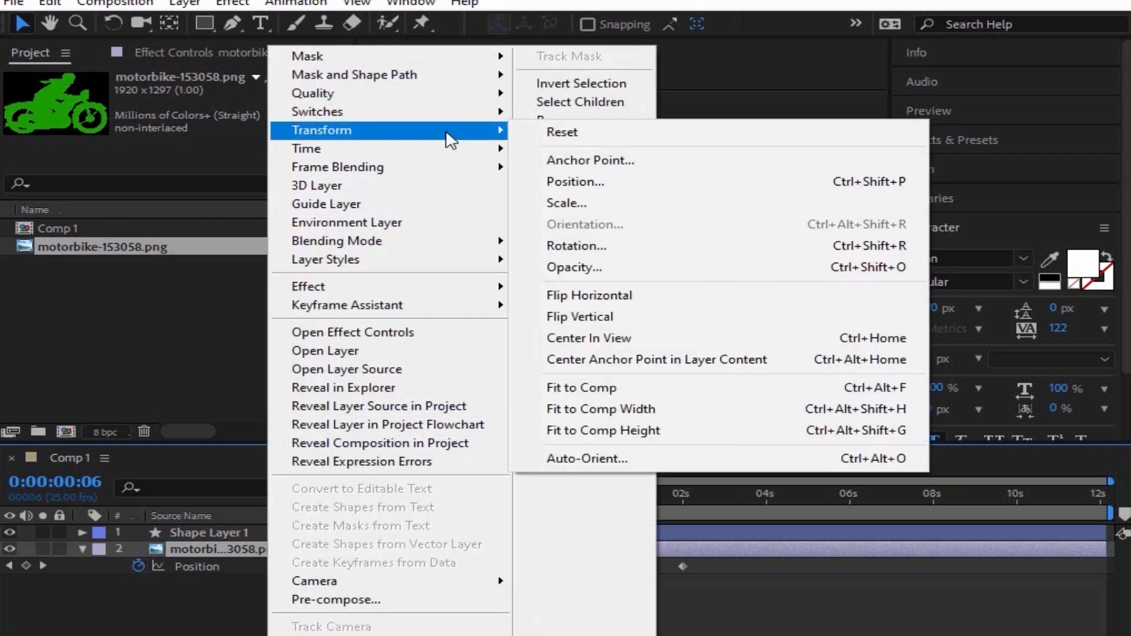
pyautogui.click(624, 457)
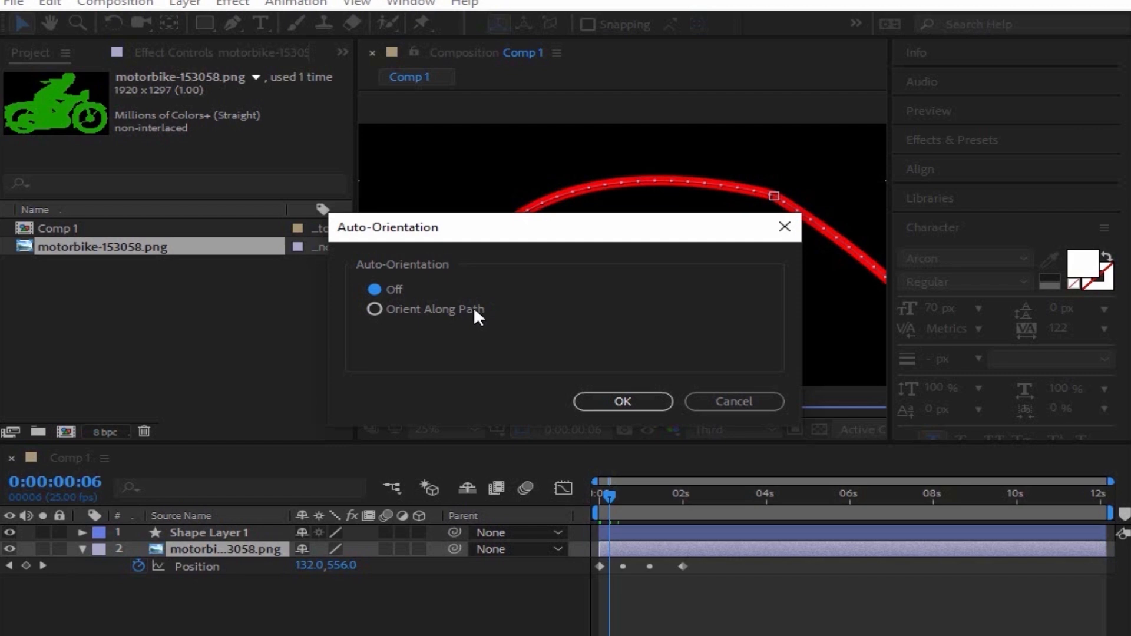
pyautogui.click(474, 312)
pyautogui.click(607, 395)
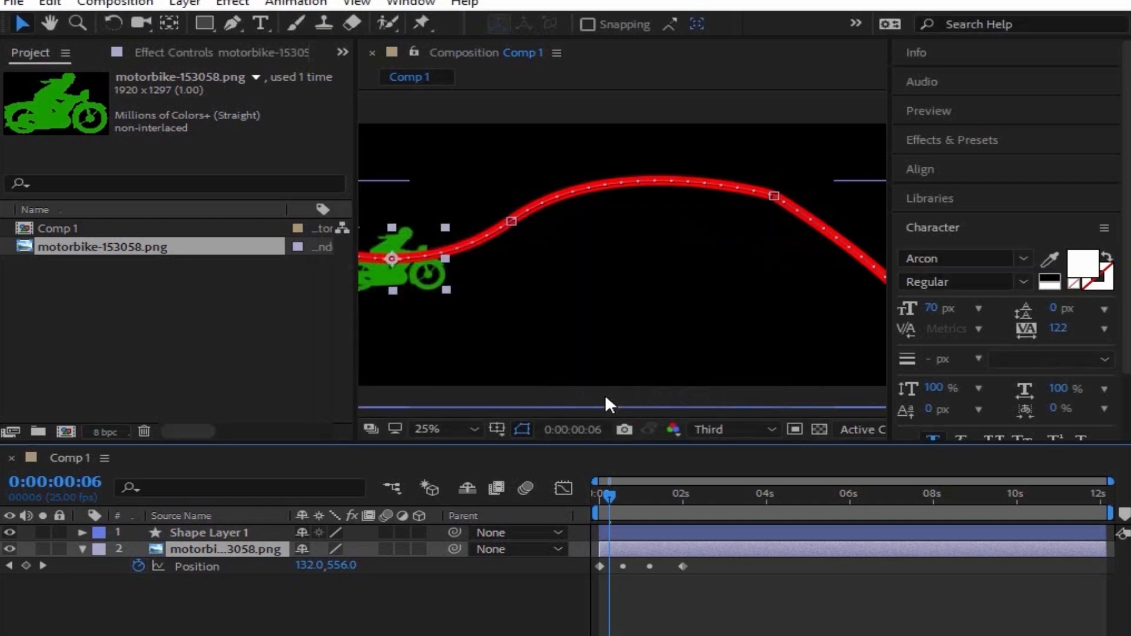
pyautogui.click(599, 501)
pyautogui.moveTo(600, 503); pyautogui.dragTo(617, 503)
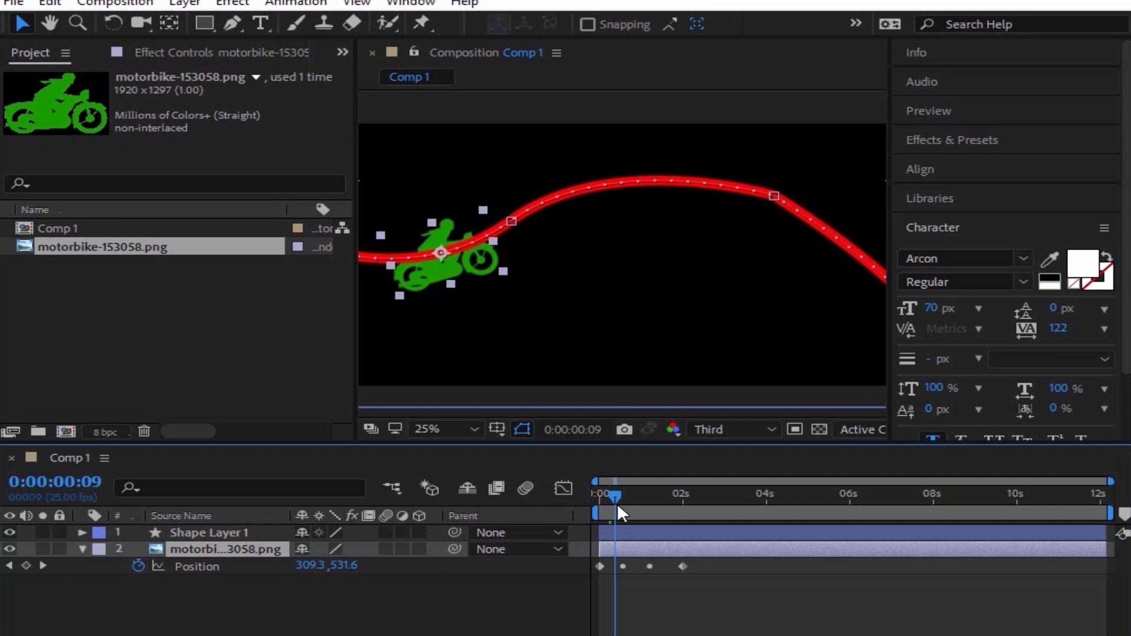
pyautogui.moveTo(617, 503); pyautogui.dragTo(645, 525)
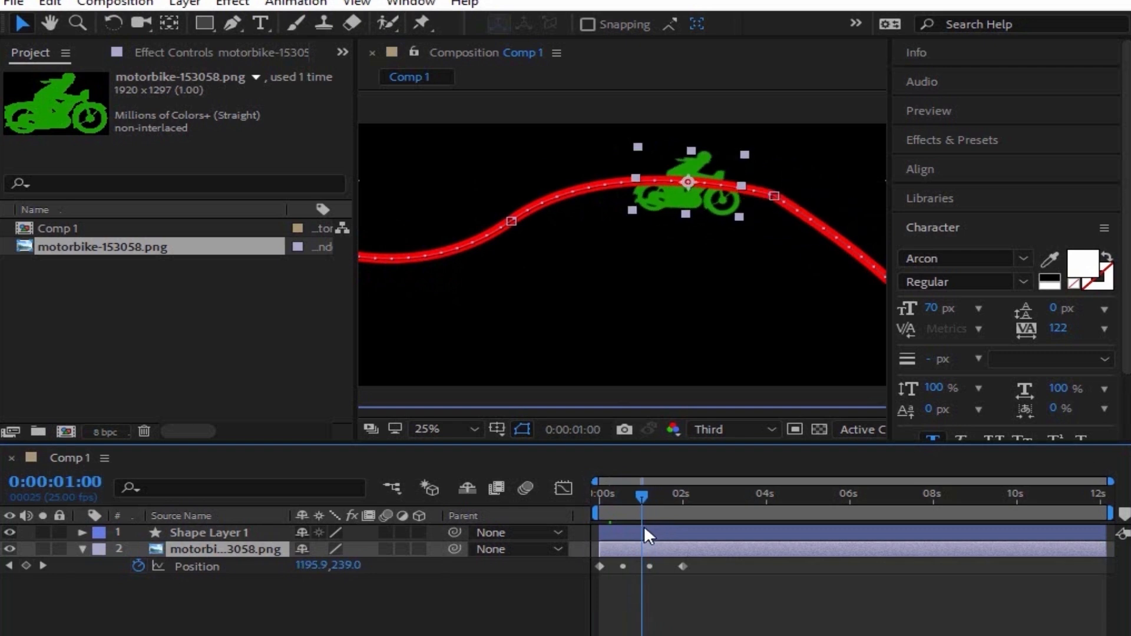
pyautogui.press(',')
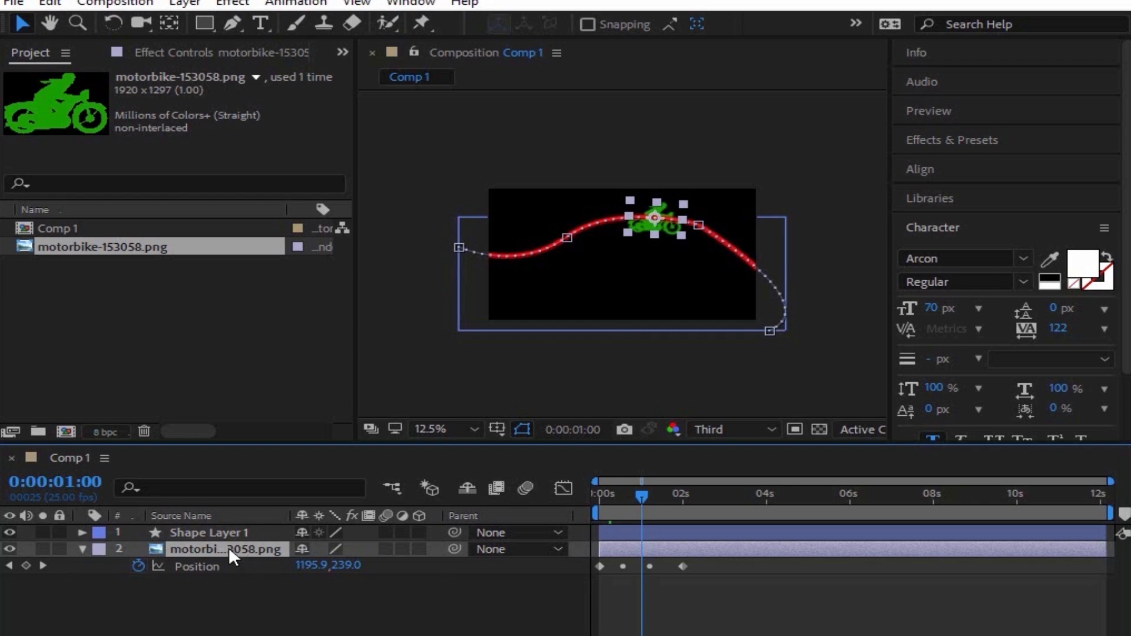
# Step: Raise the motorbike's Anchor Point Y to 1355.5, giving 960.0, 1355.5
pyautogui.press('a')
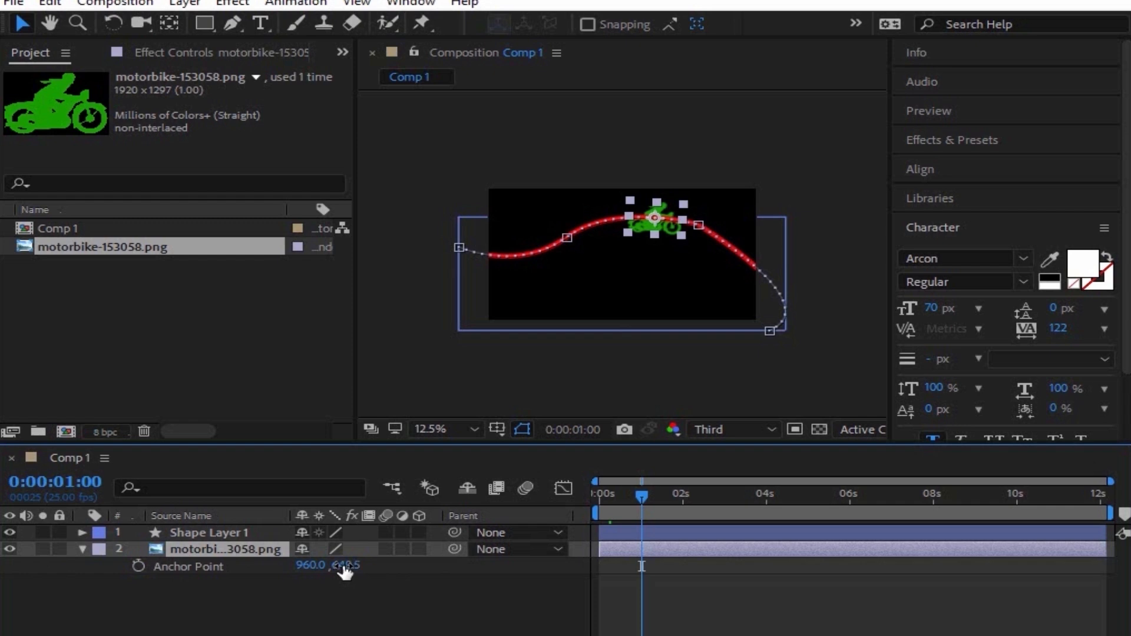
pyautogui.moveTo(345, 570); pyautogui.dragTo(418, 569)
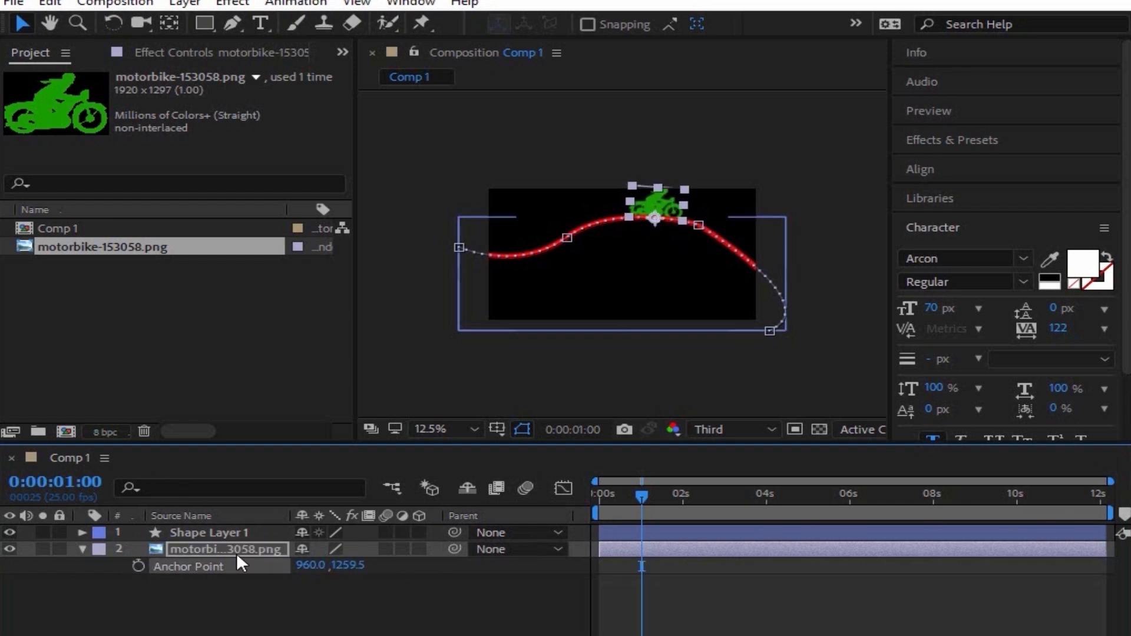
pyautogui.moveTo(350, 566); pyautogui.dragTo(440, 569)
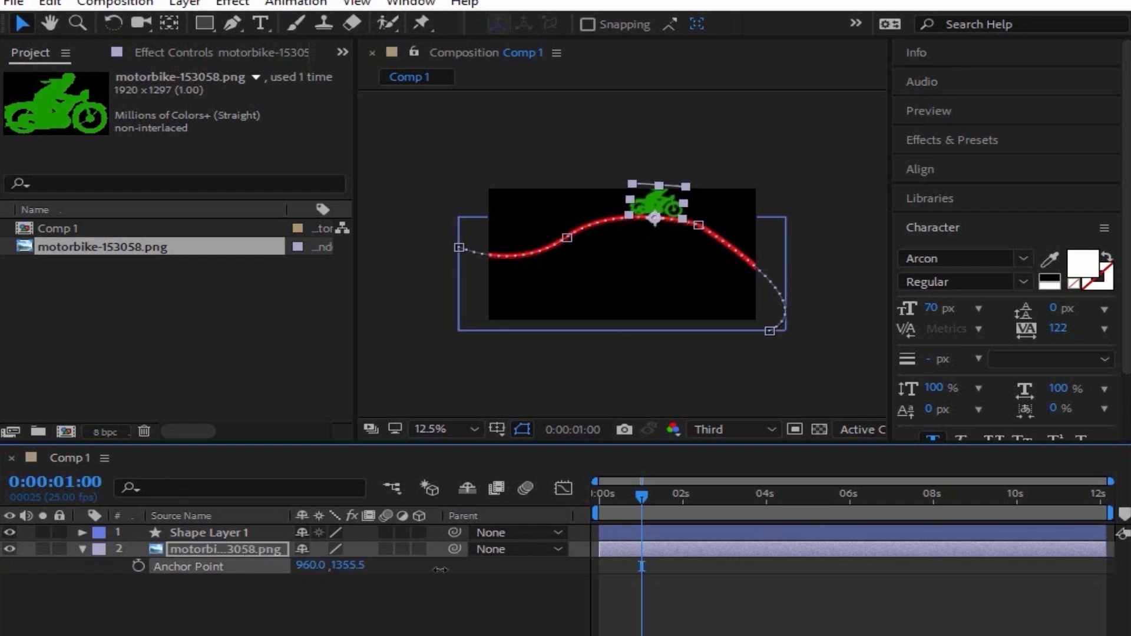
# Step: Scrub through the animation to check the bike rides on the curve, then return to the start
pyautogui.moveTo(641, 498); pyautogui.dragTo(660, 535)
pyautogui.scroll(2, 632, 252)
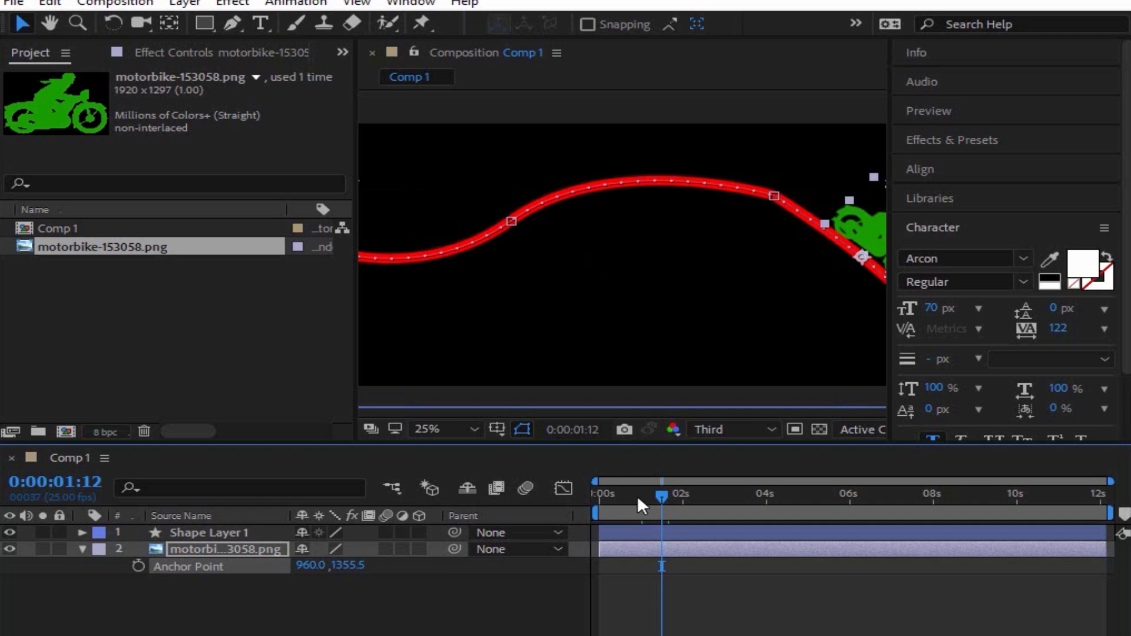
pyautogui.moveTo(637, 498); pyautogui.dragTo(677, 499)
pyautogui.scroll(-1, 564, 318)
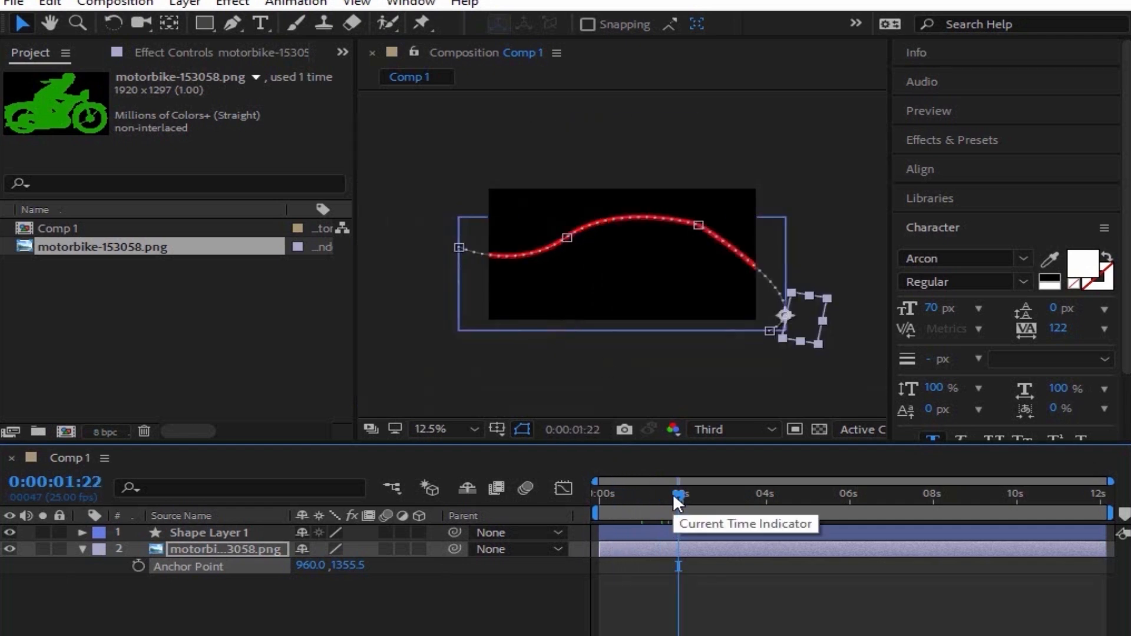
pyautogui.moveTo(677, 497); pyautogui.dragTo(592, 525)
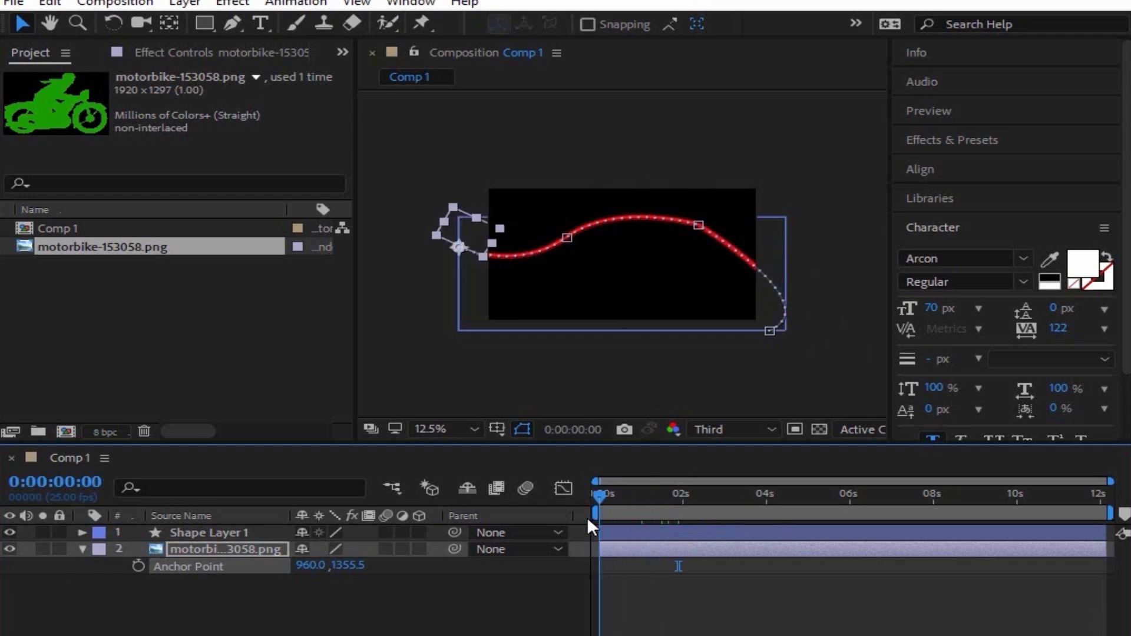
pyautogui.click(115, 3)
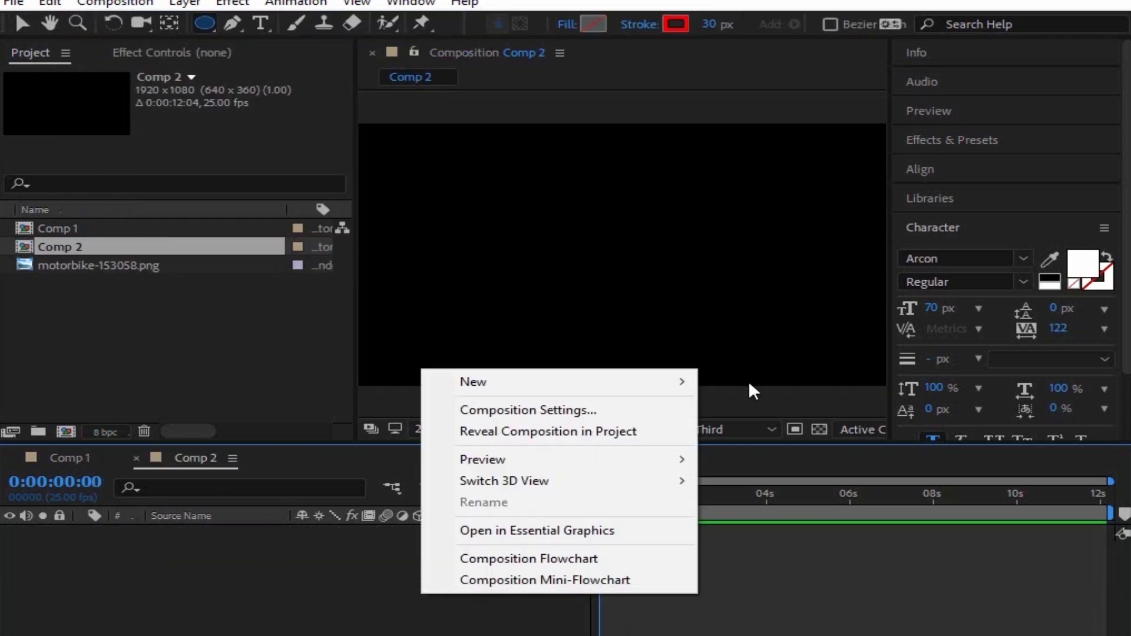
# Step: Add a white text layer reading SELF MADE to Comp 2
pyautogui.moveTo(677, 382)
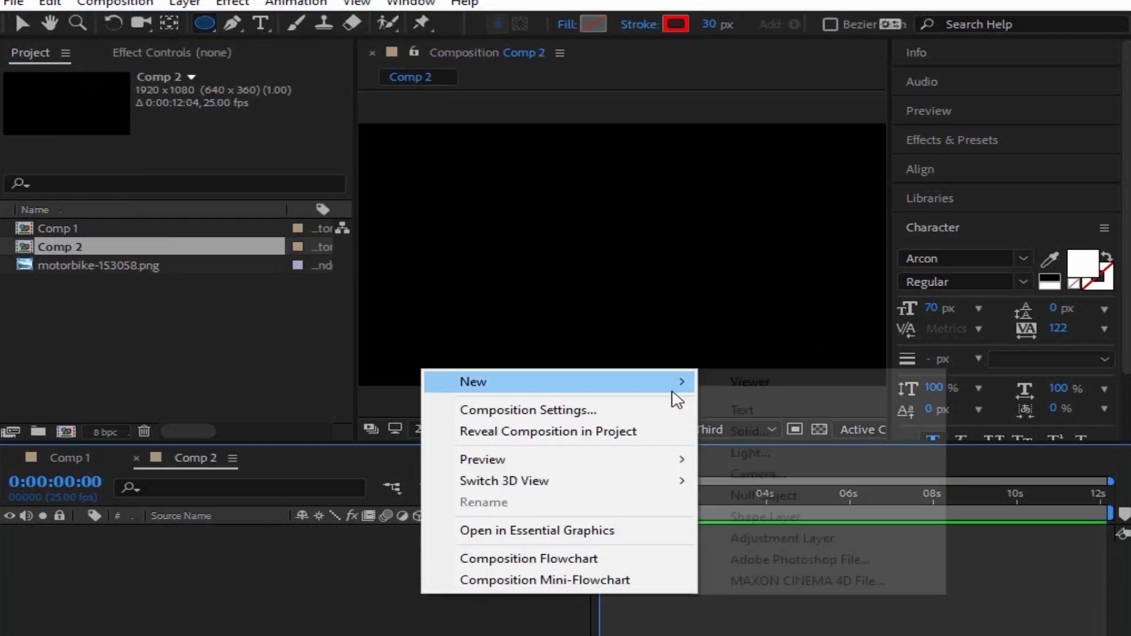
pyautogui.click(741, 410)
pyautogui.write('s')
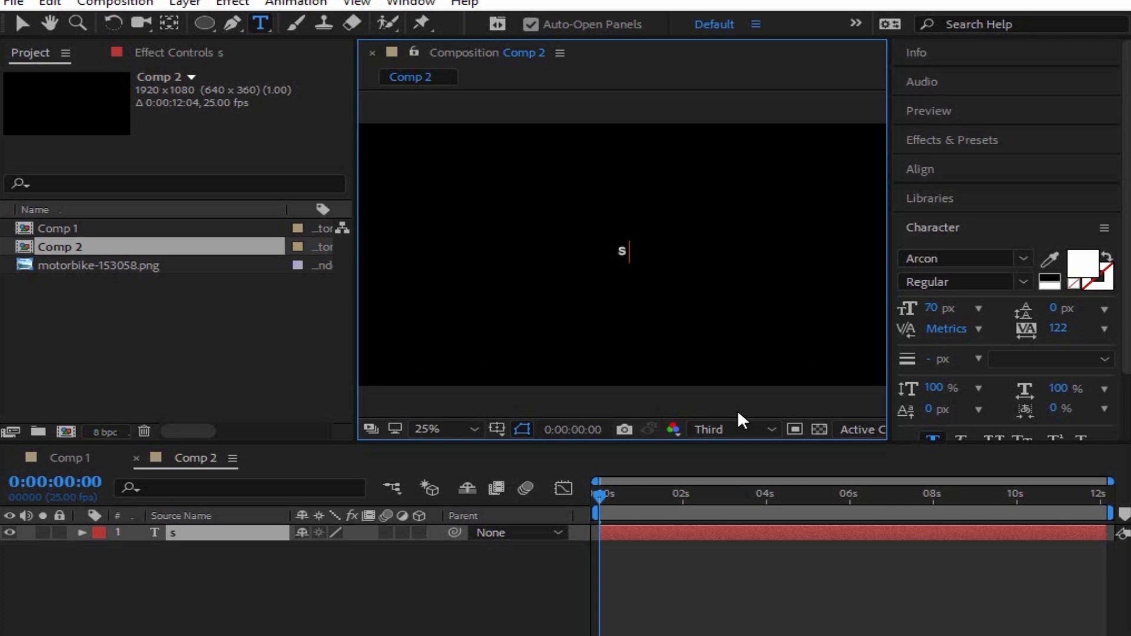
pyautogui.press('BackSpace')
pyautogui.write('SELF MADE')
pyautogui.press('KP_Enter')
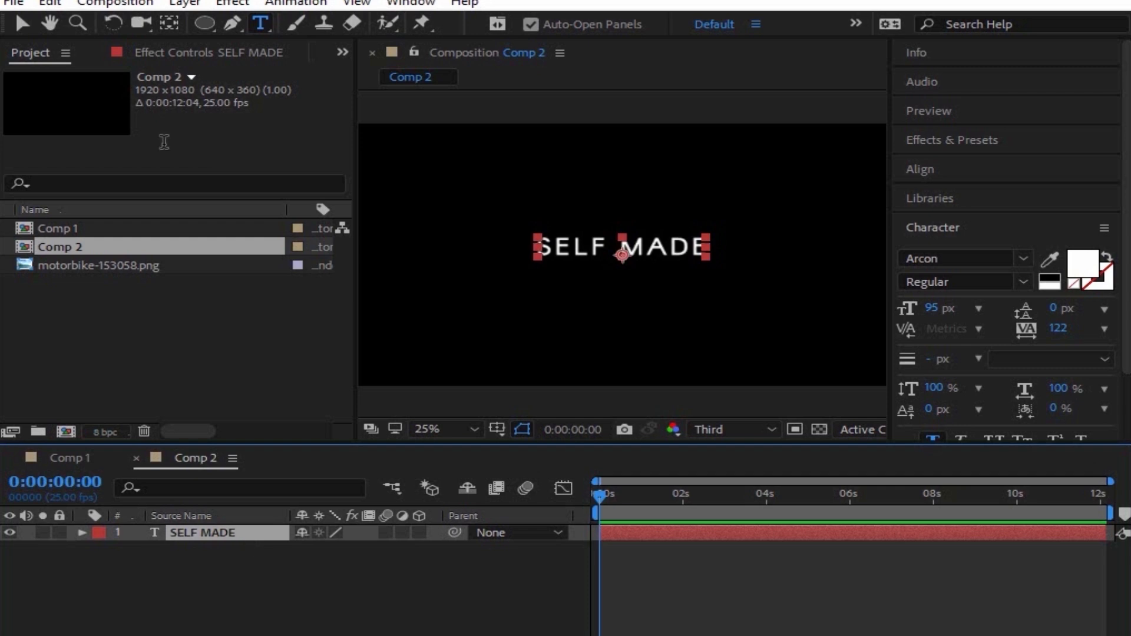
pyautogui.click(208, 30)
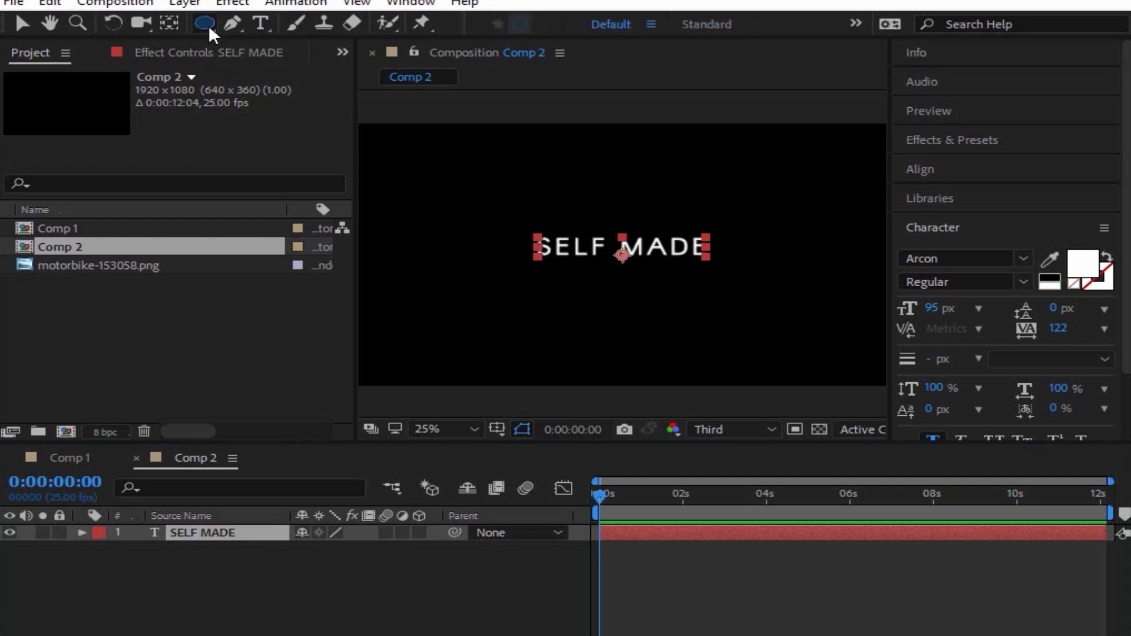
# Step: Draw an elliptical mask around the SELF MADE text with the Ellipse tool
pyautogui.moveTo(208, 25); pyautogui.dragTo(259, 65)
pyautogui.moveTo(509, 214); pyautogui.dragTo(716, 256)
pyautogui.click(22, 24)
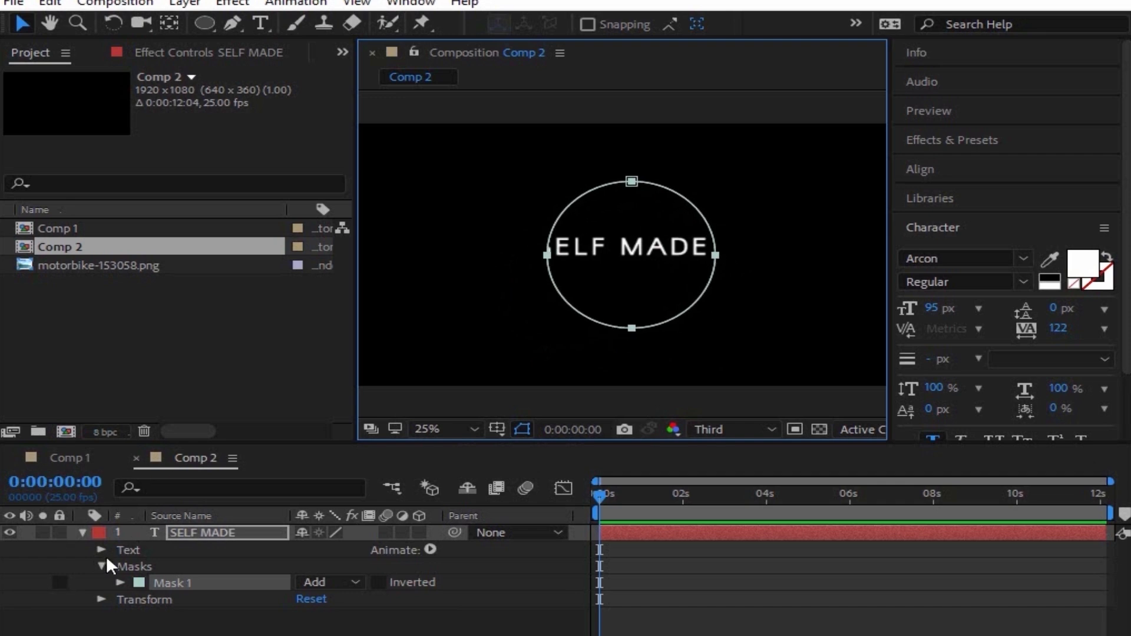
# Step: Set the text's Path Options Path to Mask 1
pyautogui.click(101, 549)
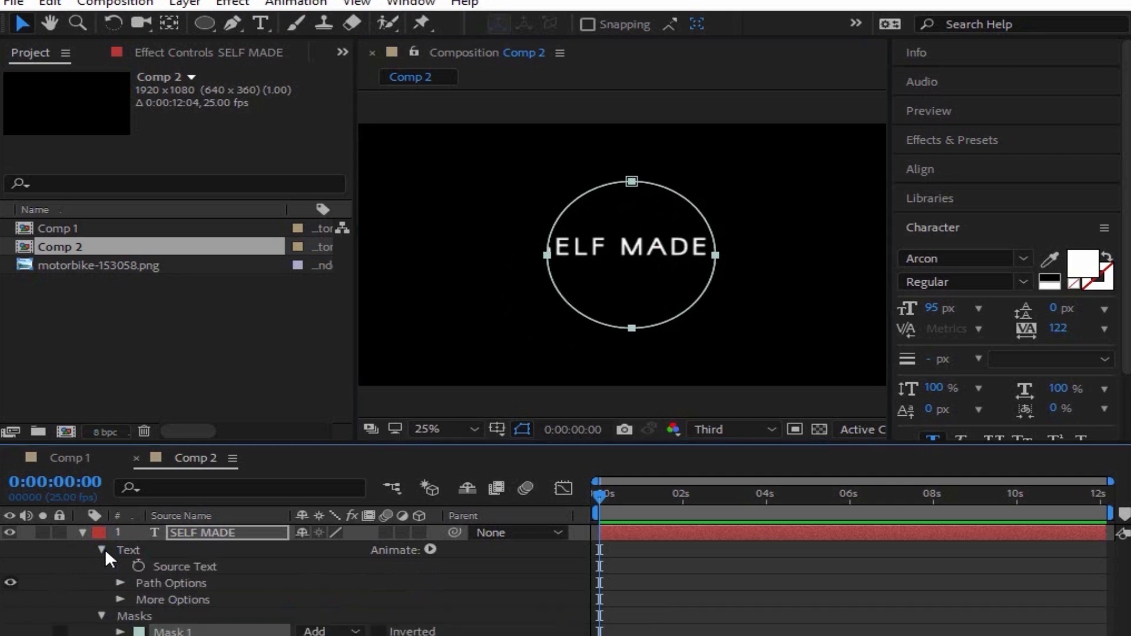
pyautogui.click(120, 583)
pyautogui.click(318, 598)
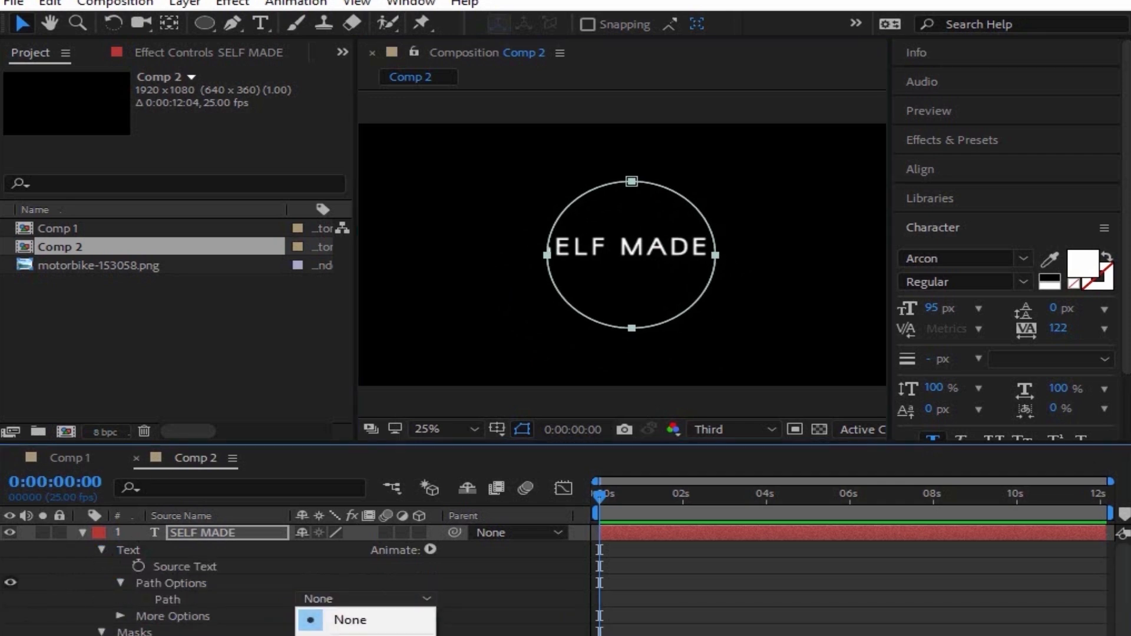
pyautogui.click(351, 635)
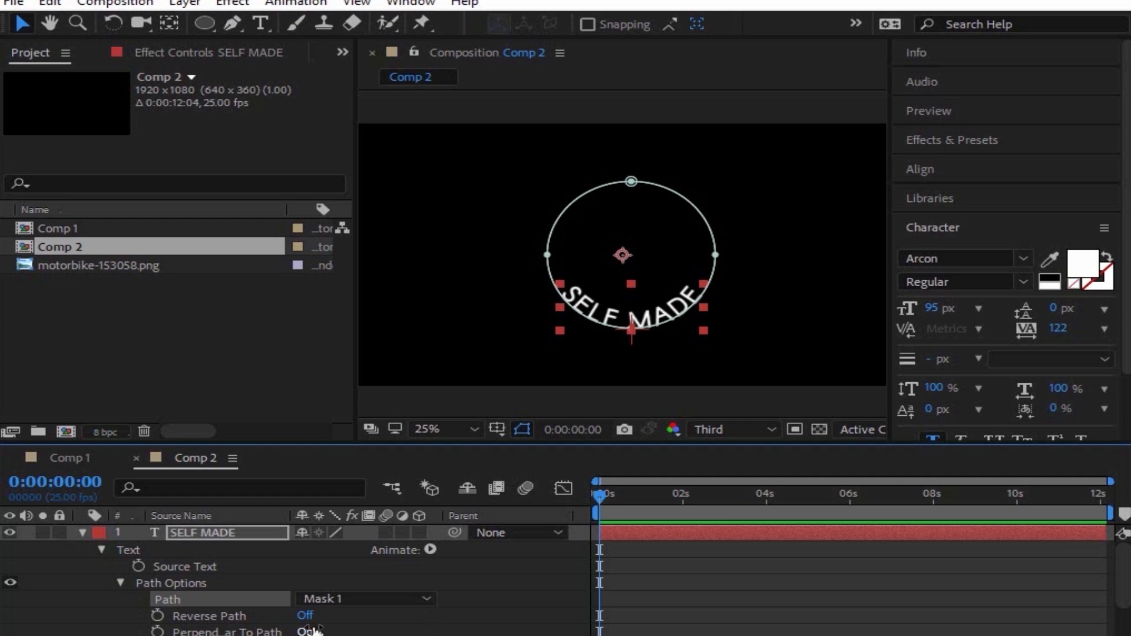
pyautogui.click(275, 619)
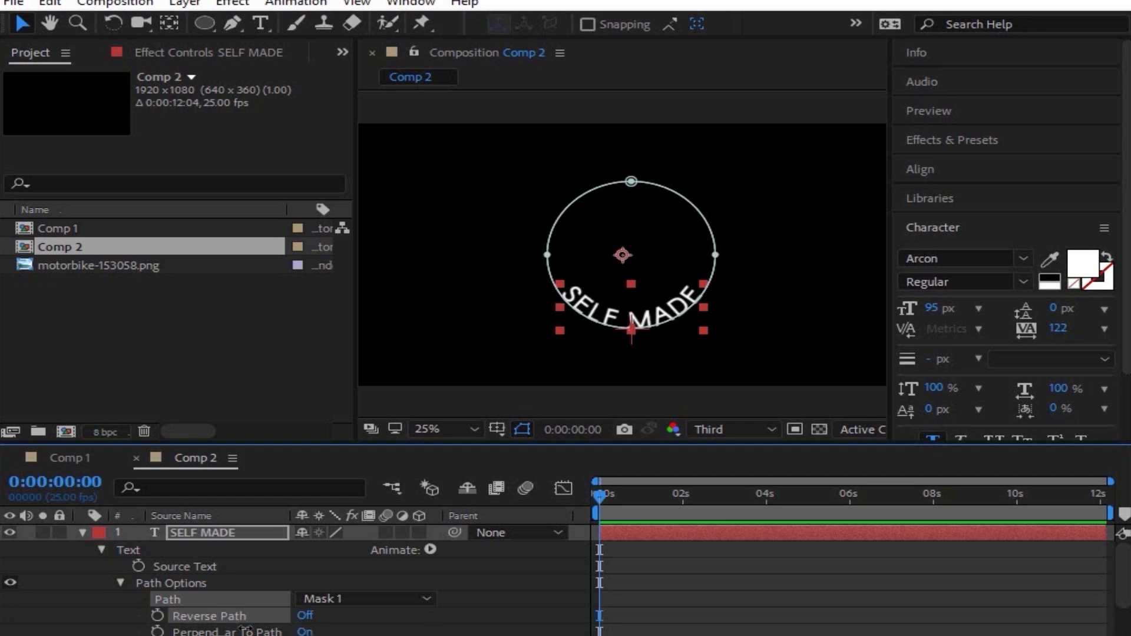
pyautogui.click(304, 616)
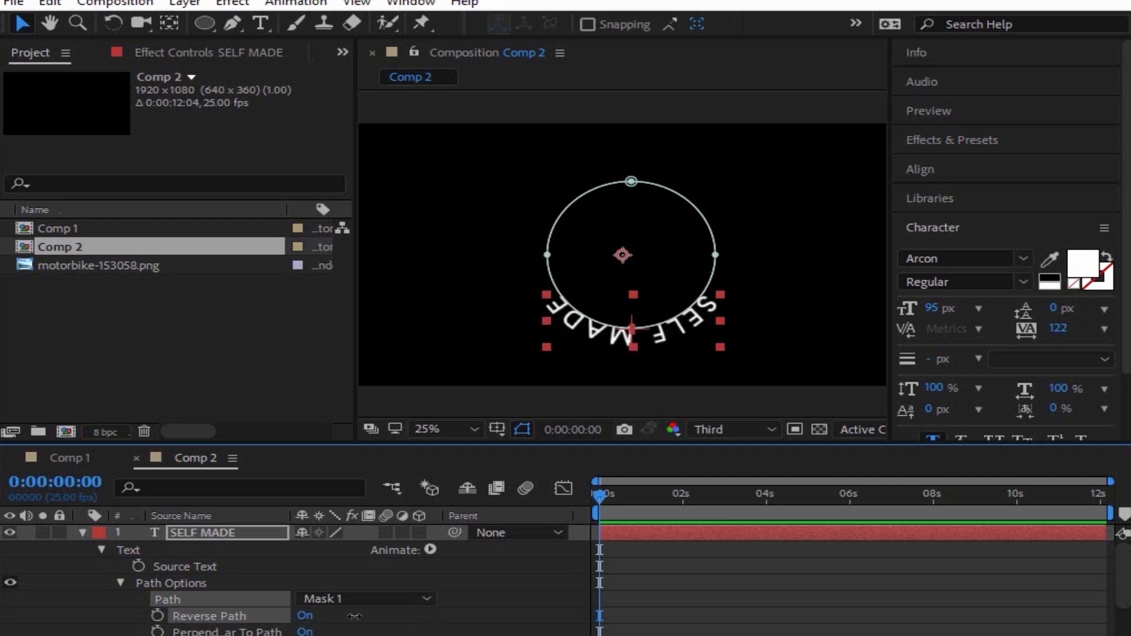
pyautogui.click(310, 618)
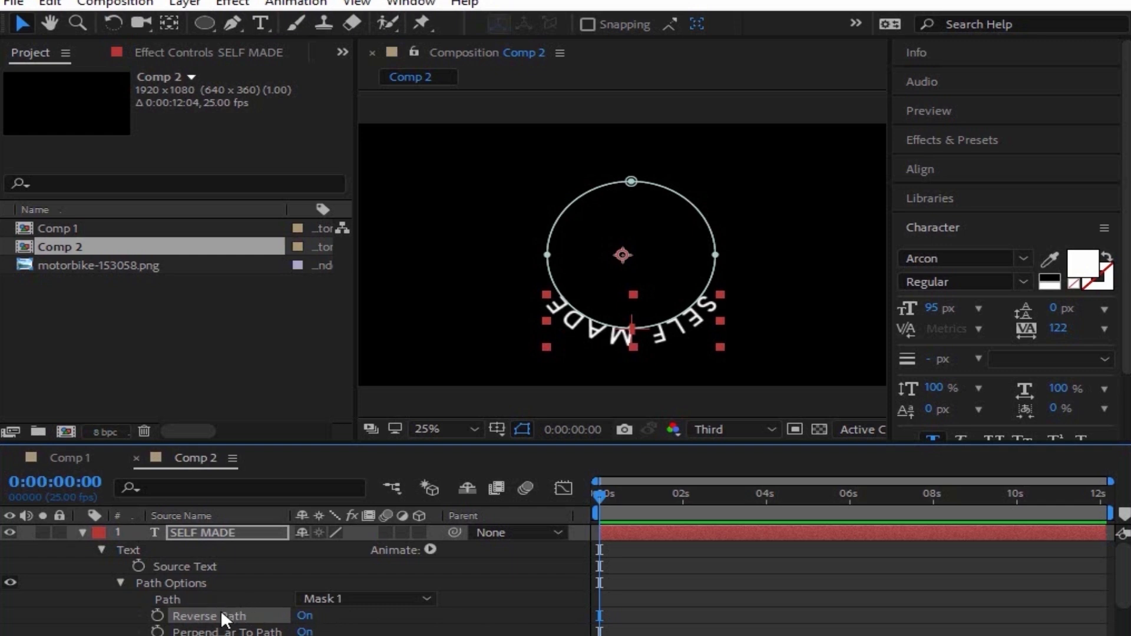
pyautogui.click(304, 617)
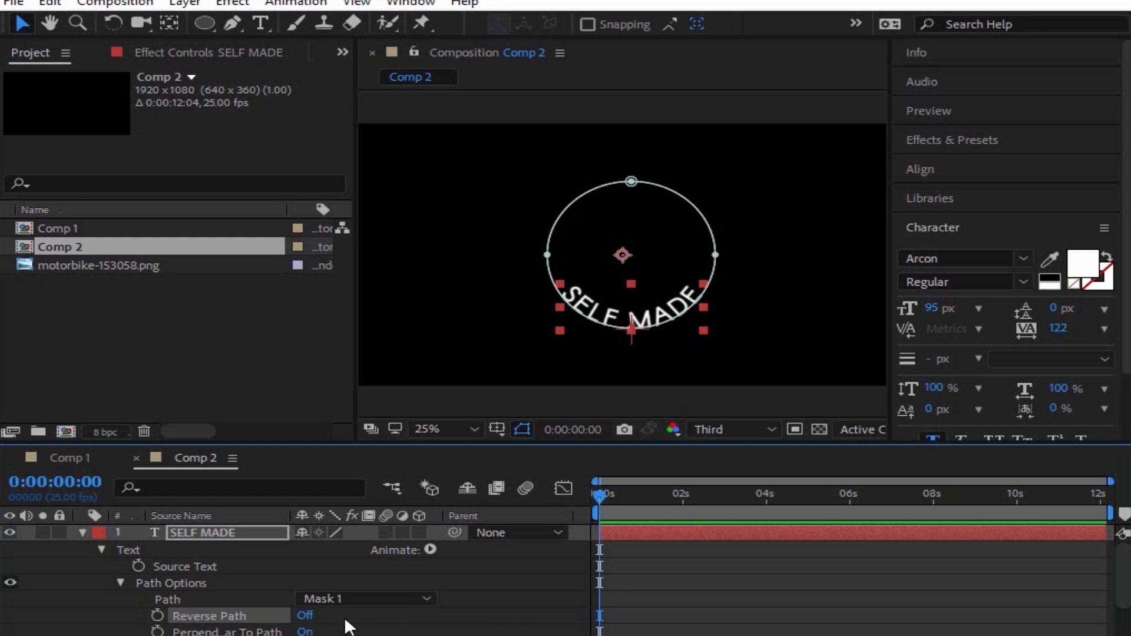
pyautogui.click(305, 632)
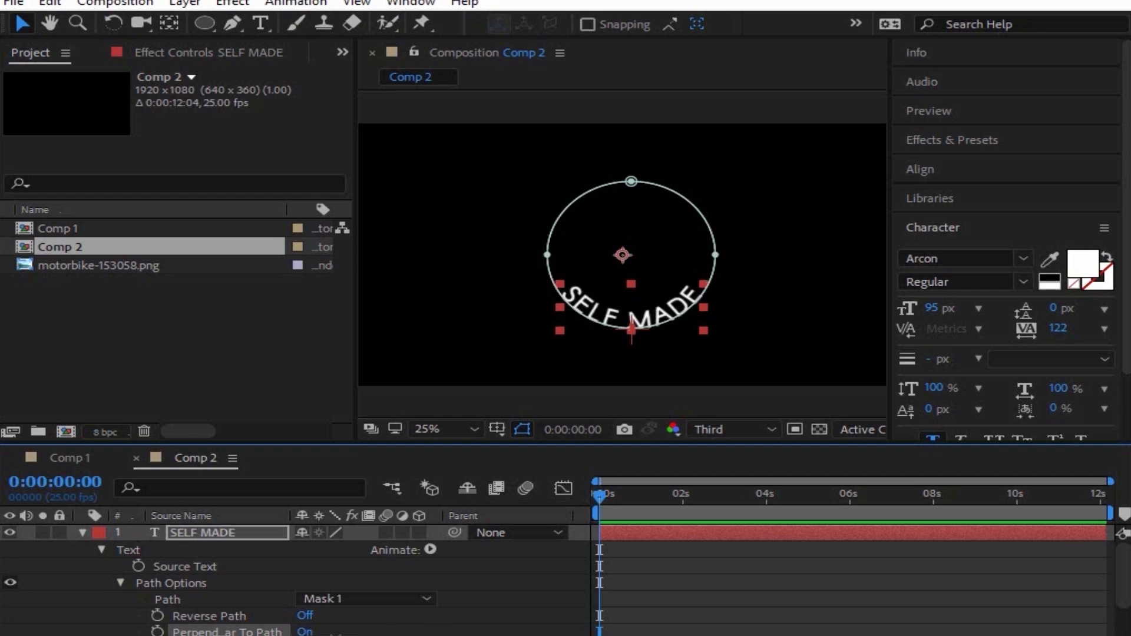
pyautogui.click(305, 632)
pyautogui.click(305, 632)
pyautogui.scroll(-3, 286, 582)
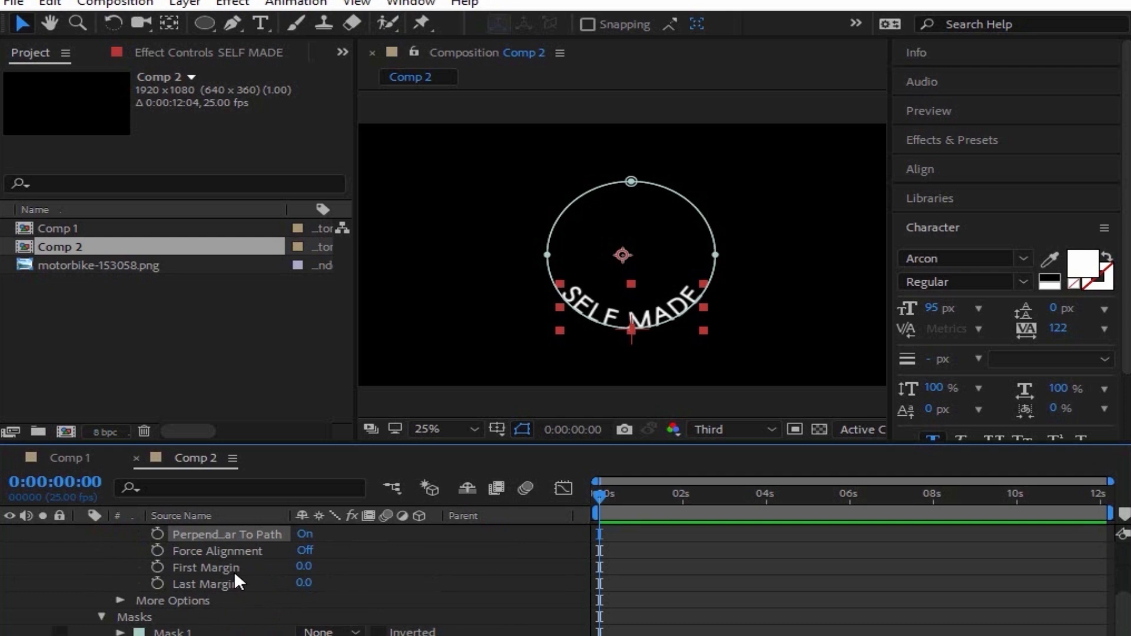
pyautogui.click(305, 550)
pyautogui.click(312, 552)
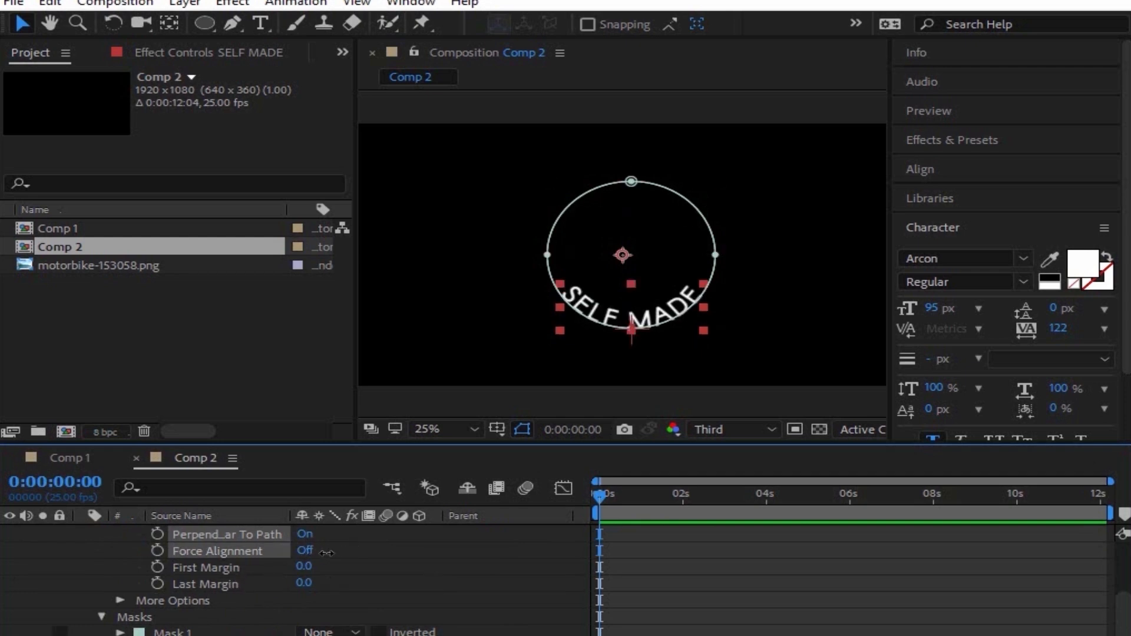
pyautogui.click(314, 552)
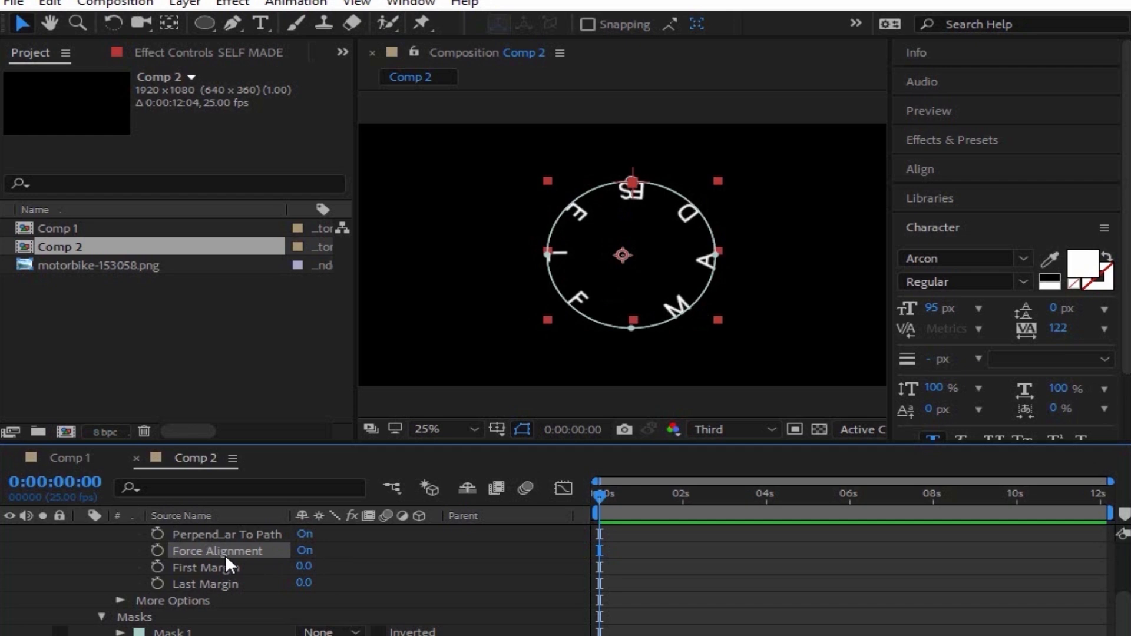
pyautogui.click(304, 551)
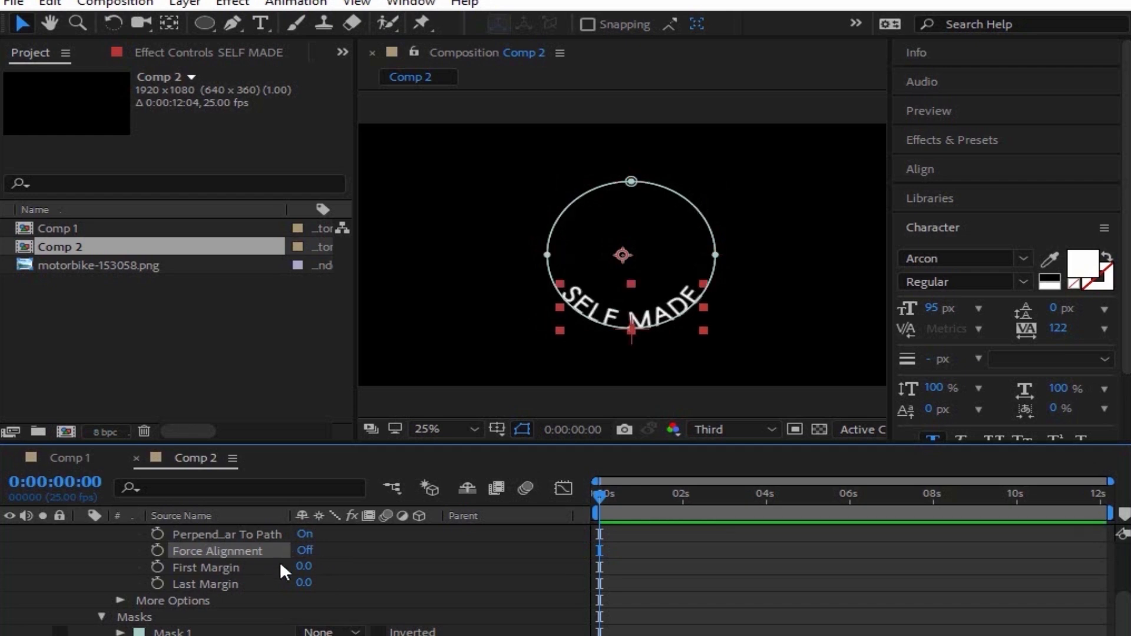
pyautogui.click(236, 568)
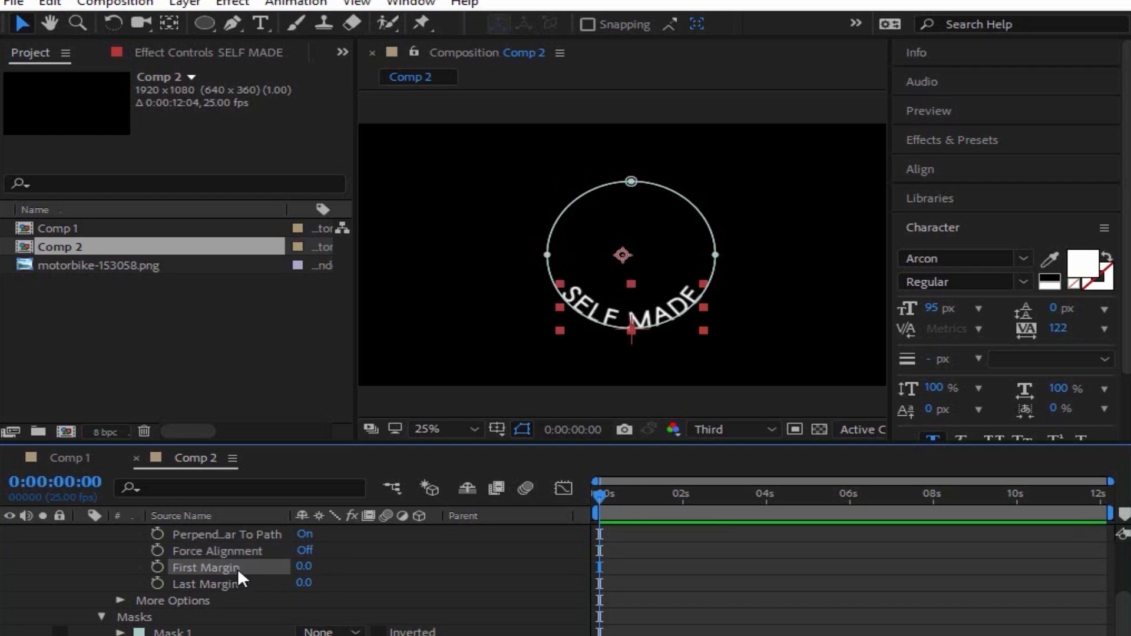
pyautogui.moveTo(304, 567); pyautogui.dragTo(271, 630)
pyautogui.click(218, 584)
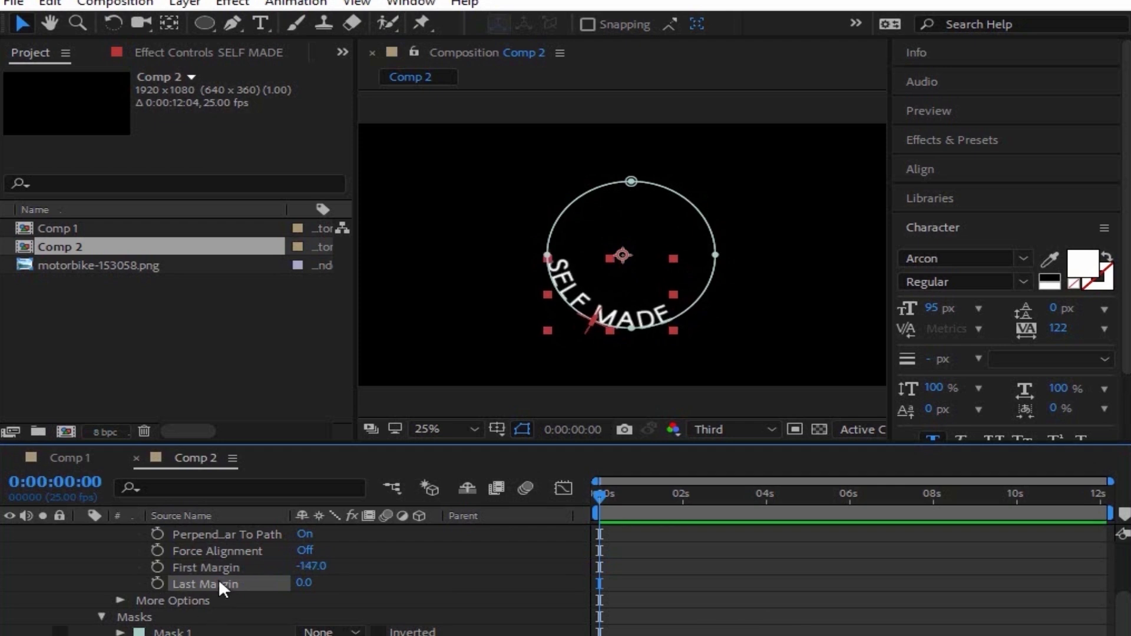
pyautogui.moveTo(302, 592); pyautogui.dragTo(421, 560)
pyautogui.click(307, 583)
pyautogui.write('0')
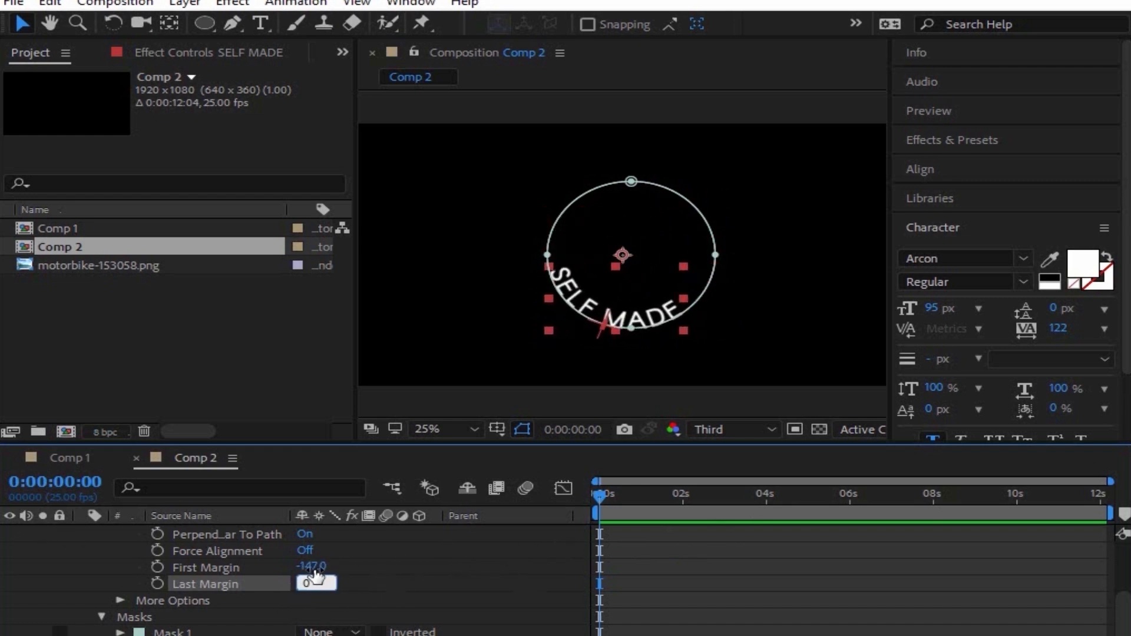
pyautogui.press('Return')
pyautogui.click(311, 566)
pyautogui.write('0')
pyautogui.press('Return')
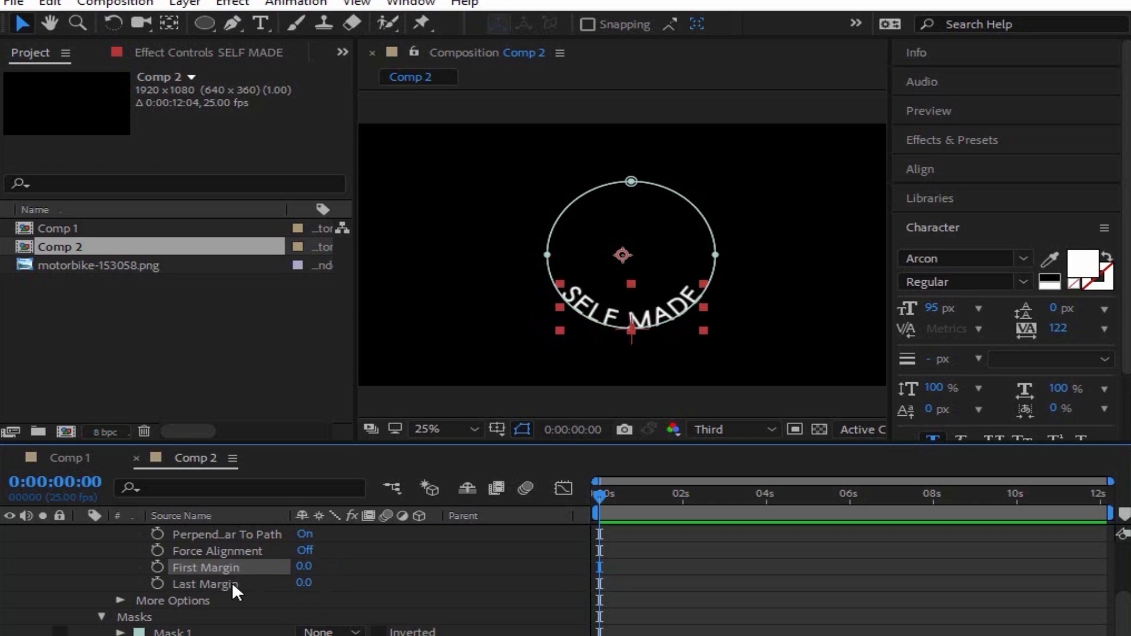
pyautogui.scroll(3, 229, 582)
pyautogui.scroll(-2, 228, 582)
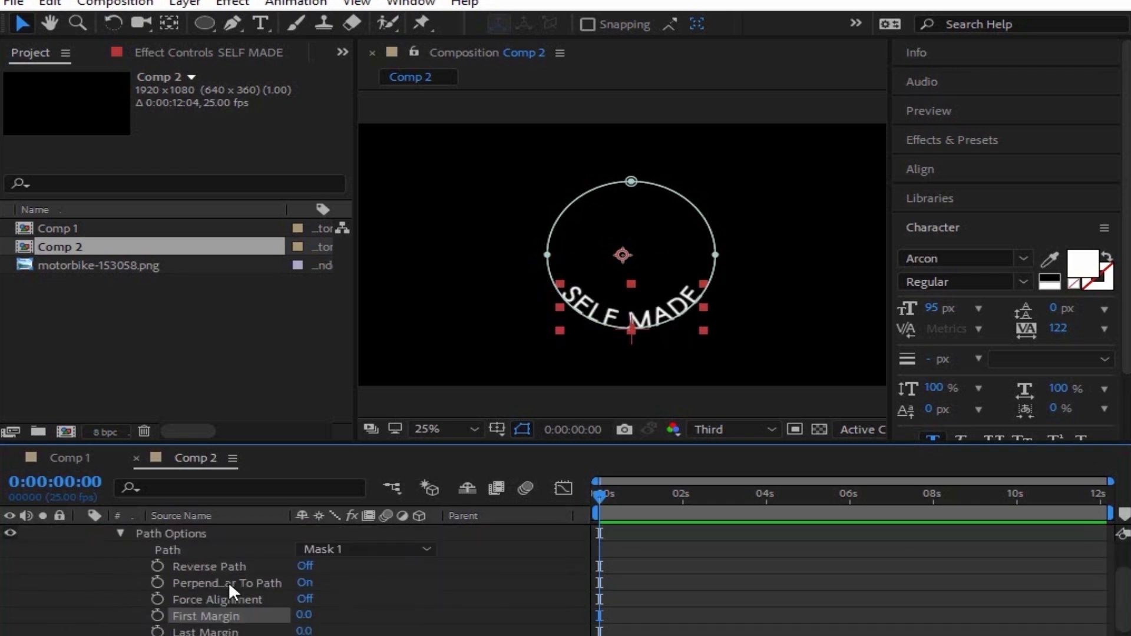
pyautogui.click(304, 566)
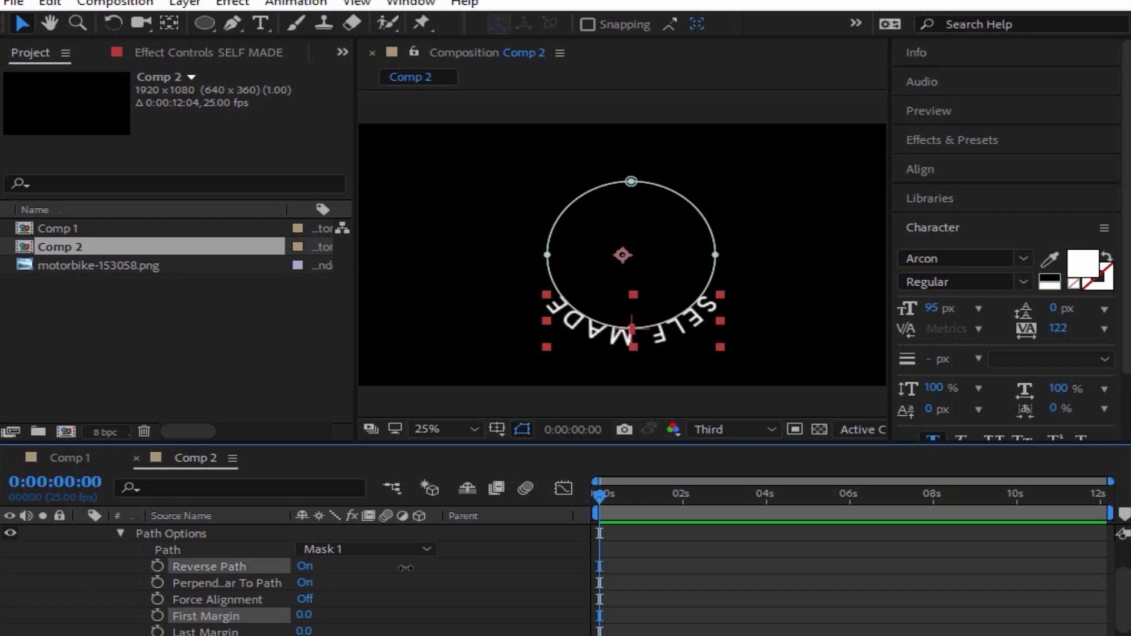
pyautogui.click(316, 568)
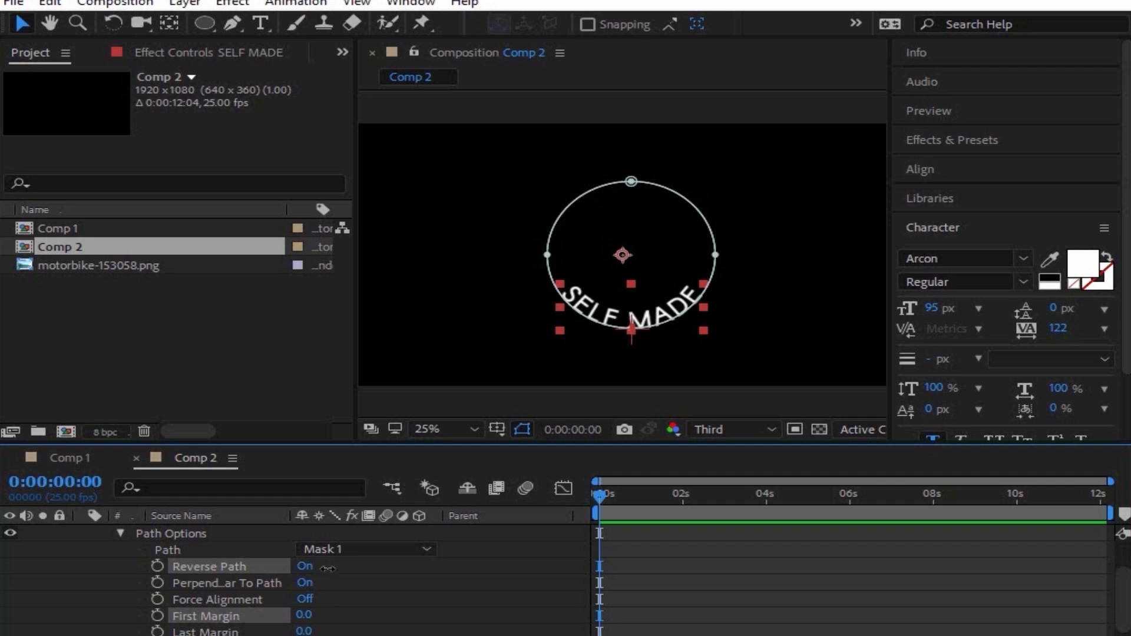
pyautogui.click(304, 566)
pyautogui.click(304, 566)
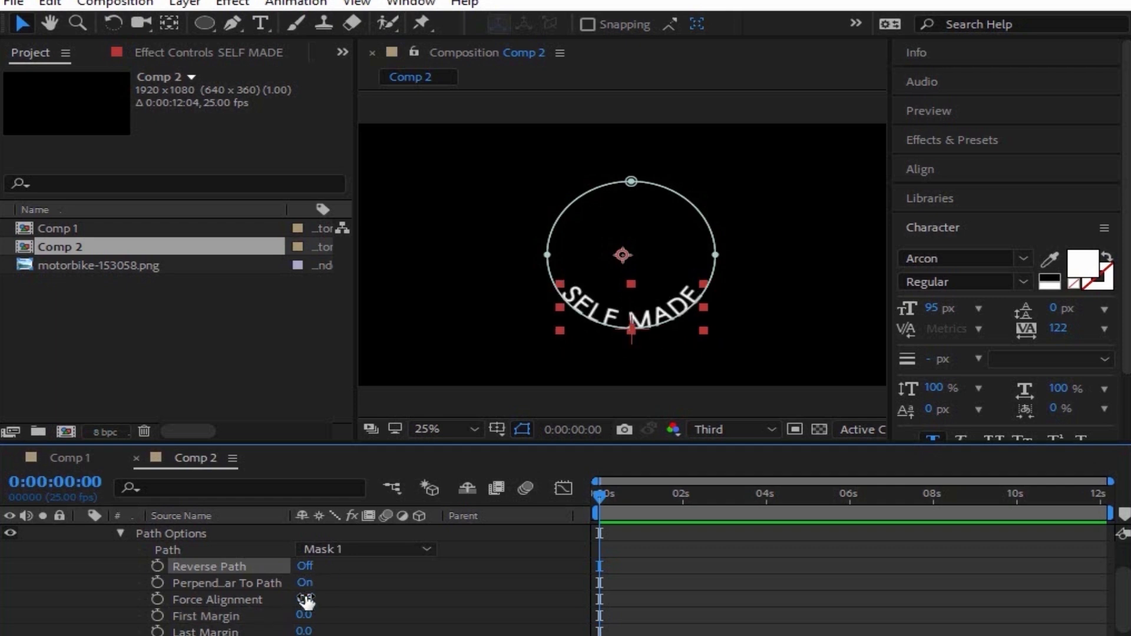
pyautogui.scroll(-1, 307, 601)
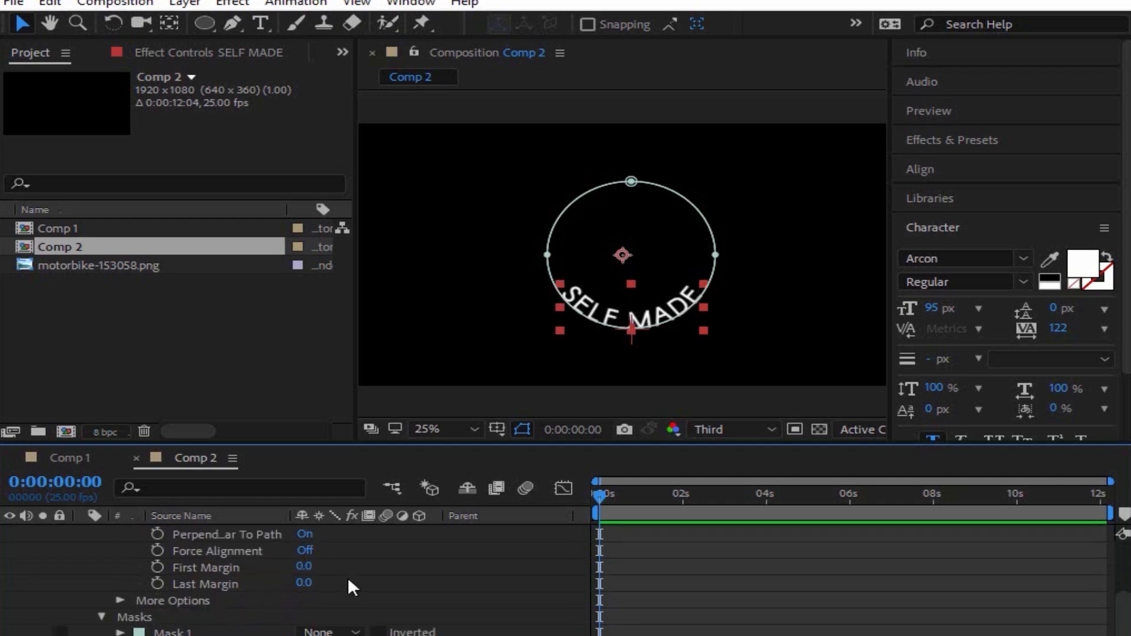
# Step: Keyframe First Margin from 0.0 at 0:00:00:00 to 1969.0 at 0:00:02:01
pyautogui.click(157, 566)
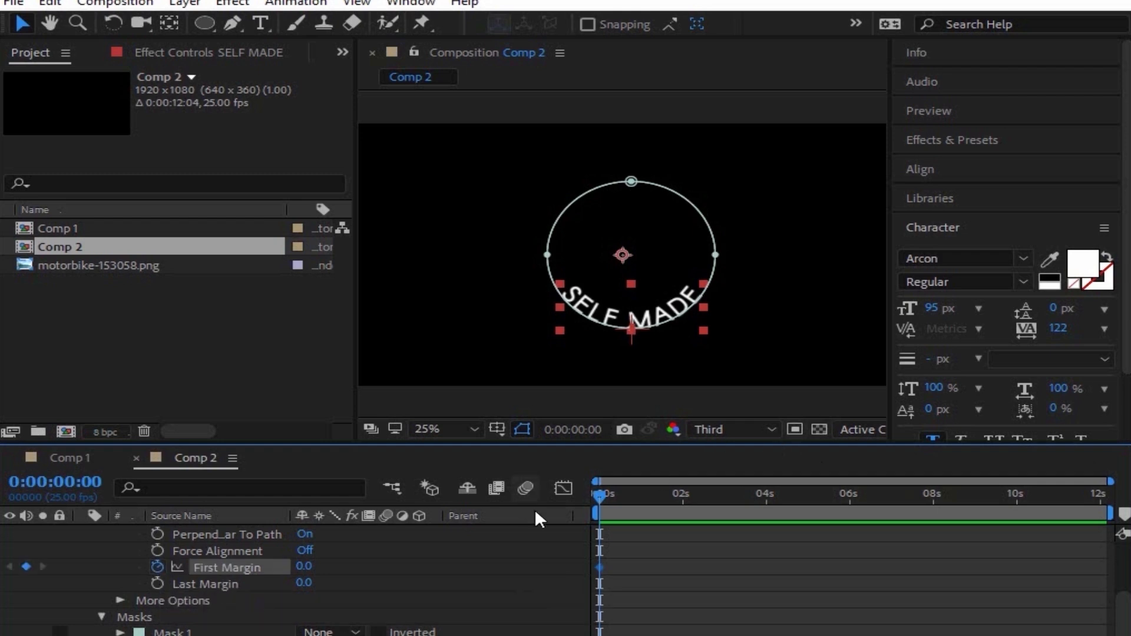
pyautogui.moveTo(688, 495); pyautogui.dragTo(684, 501)
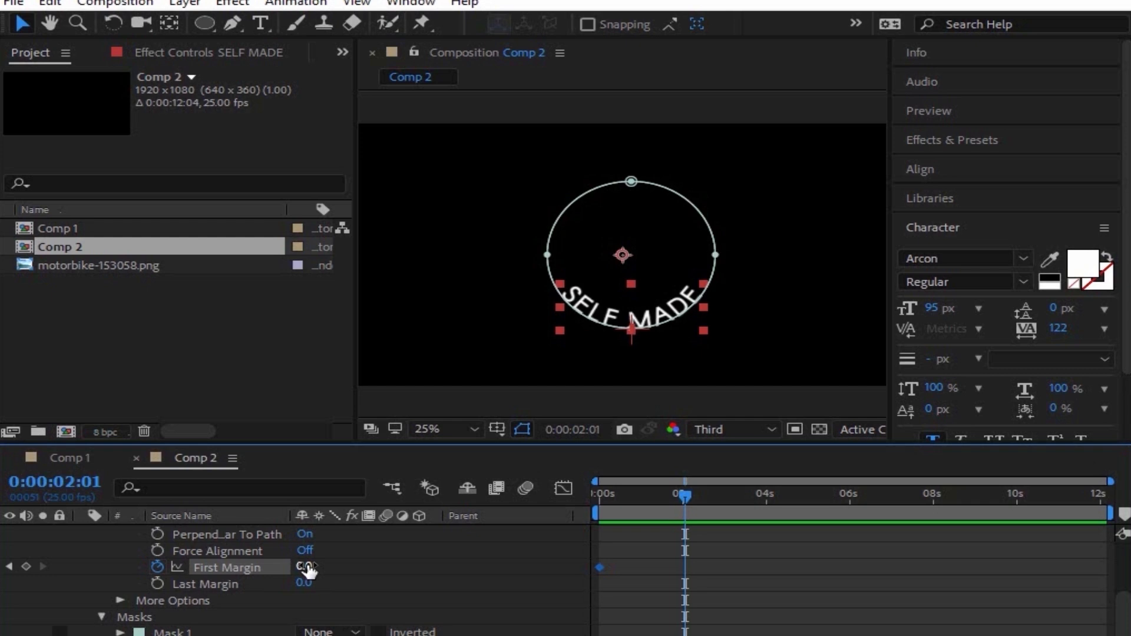
pyautogui.moveTo(307, 569); pyautogui.dragTo(447, 569)
pyautogui.moveTo(303, 566); pyautogui.dragTo(688, 515)
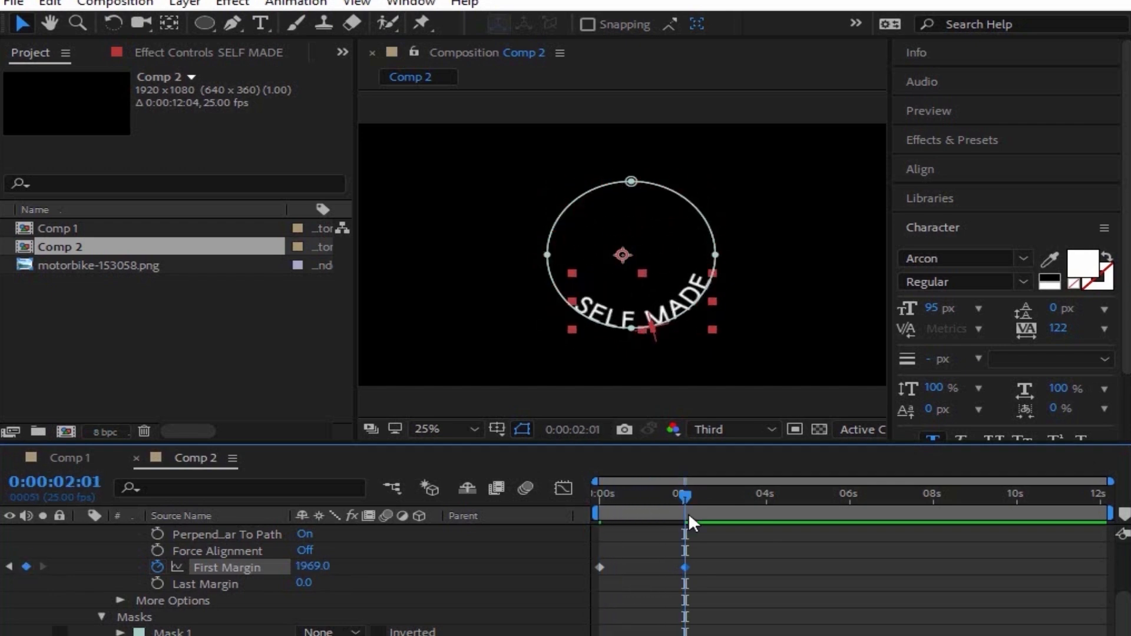